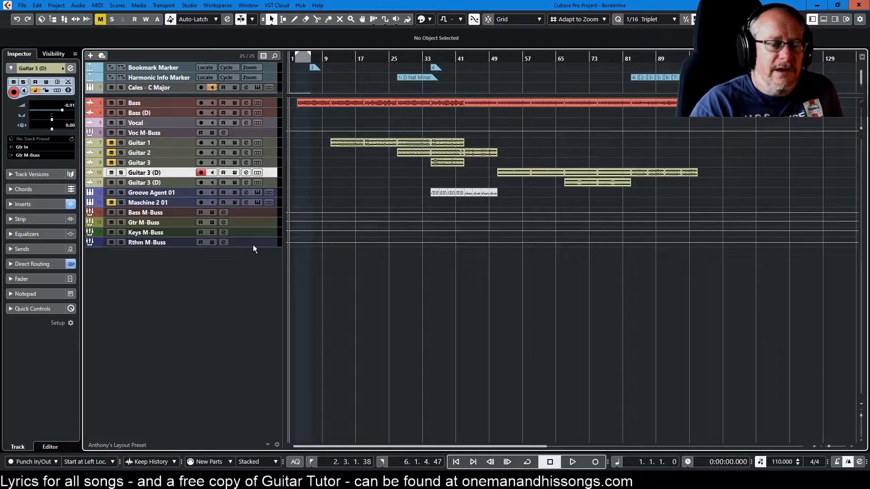
Set the playback loop to the first Bass event, bars 3 to 11, and play it from its start
click(318, 104)
key(p)
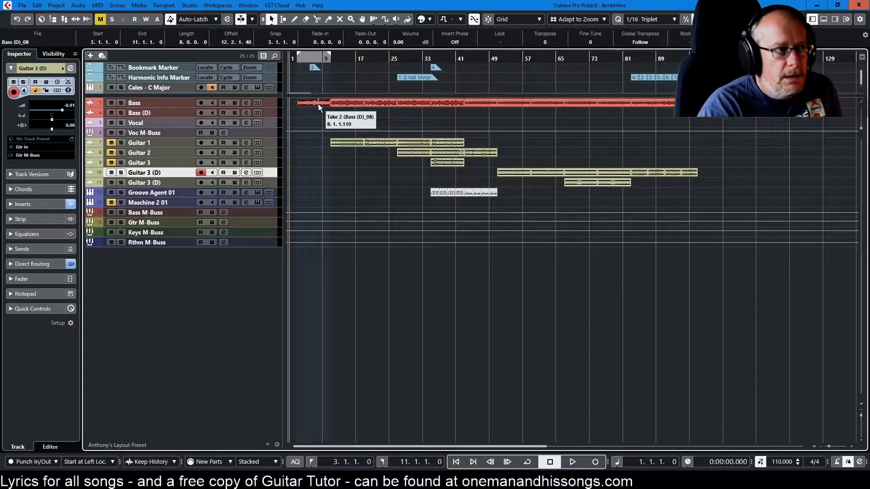
key(KP_Divide)
key(KP_1)
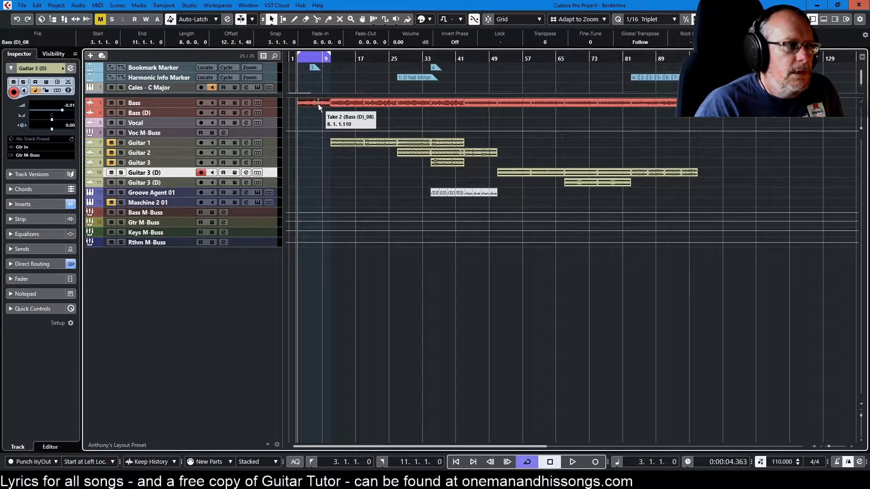
key(space)
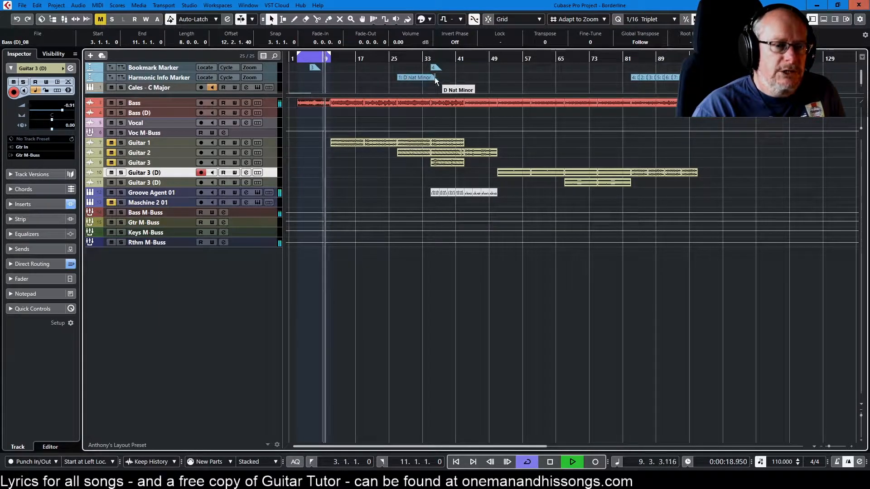
key(h)
key(h)
key(h)
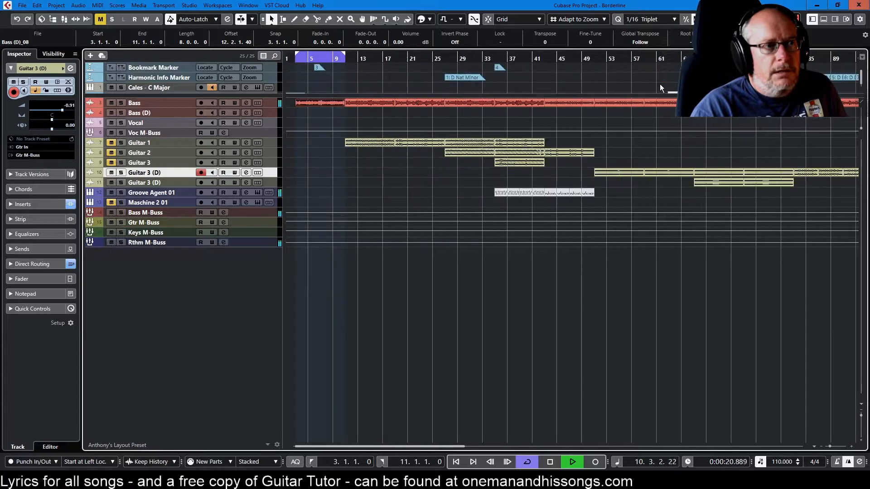
key(g)
key(g)
key(g)
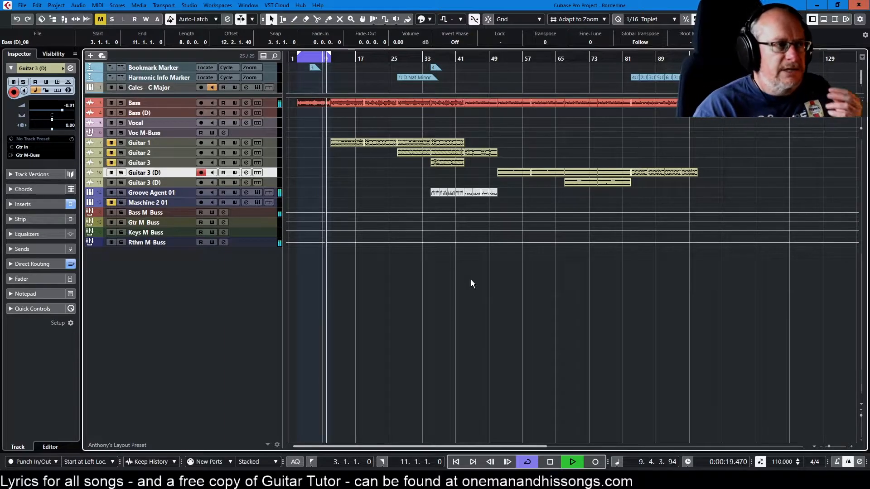
Move looped playback to the second Bass event, bars 11 to 19, and unmute Guitar 1
click(347, 103)
key(KP_1)
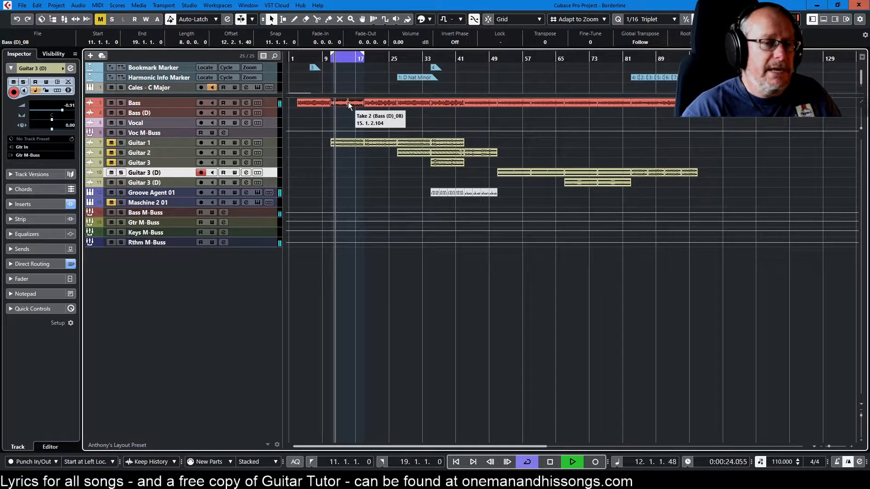
click(113, 142)
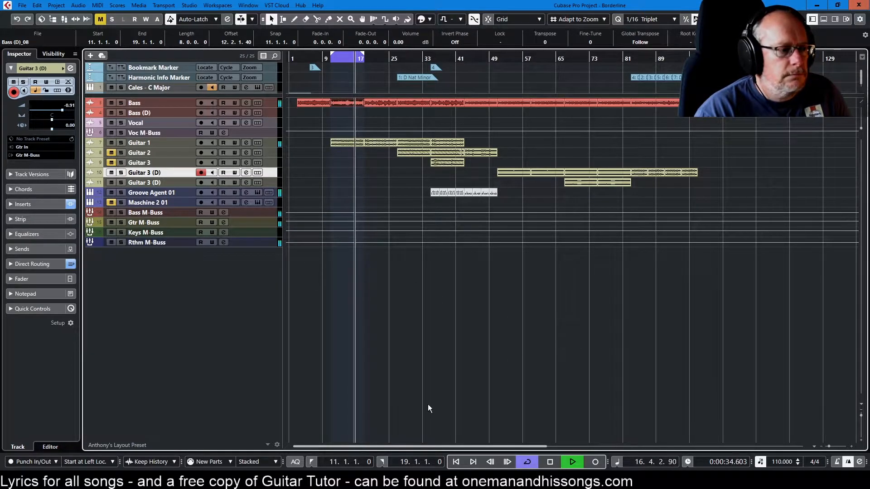
Show the MixConsole below the project and lower the Stereo Out fader to about -3.14 dB
click(822, 20)
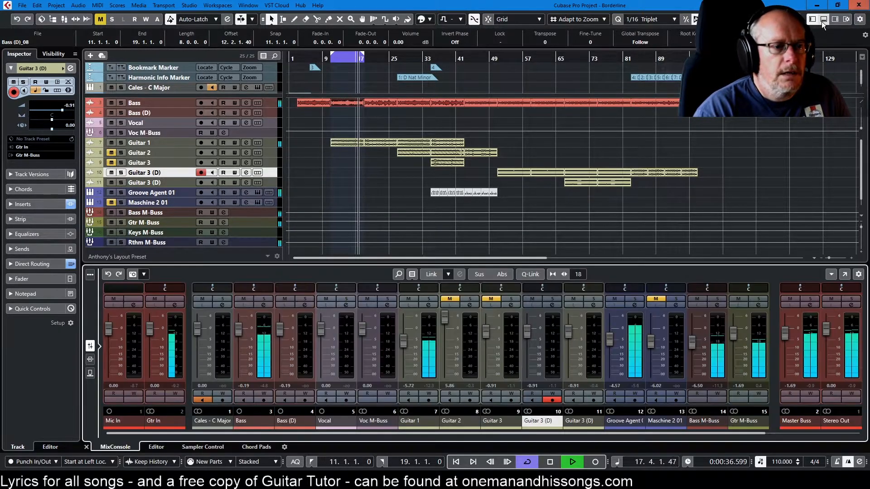
drag(826, 327, 824, 342)
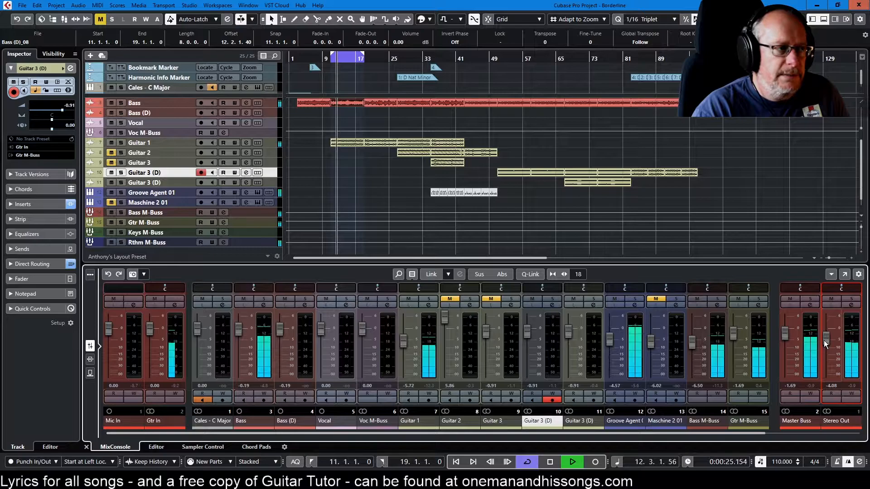
drag(823, 340, 823, 338)
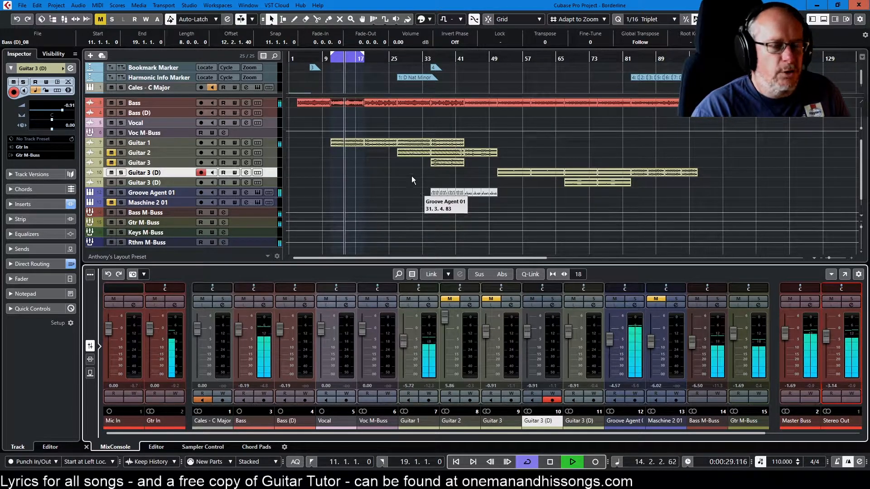
Set the playback loop to the Bass event starting at bar 19 and mute Guitar 1
click(382, 102)
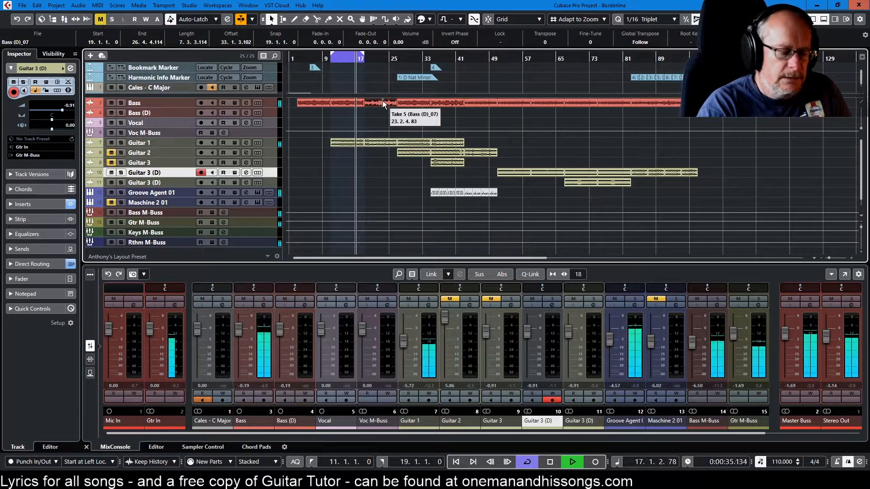
key(p)
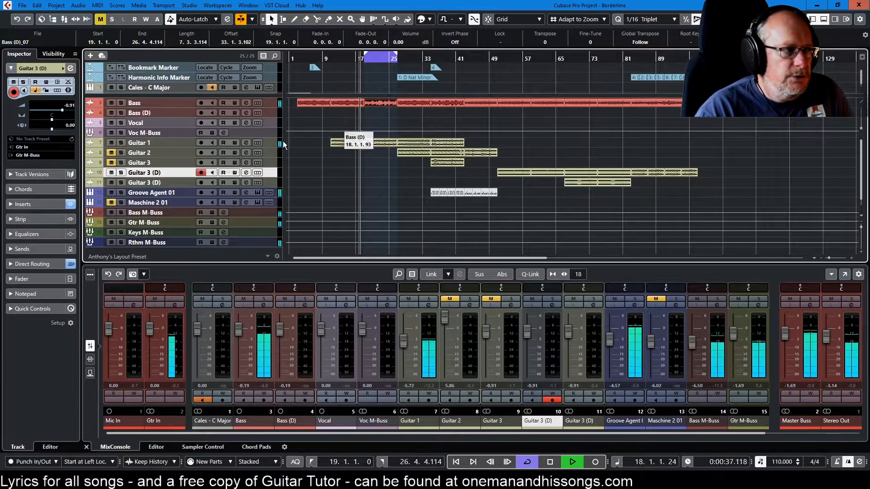
click(111, 142)
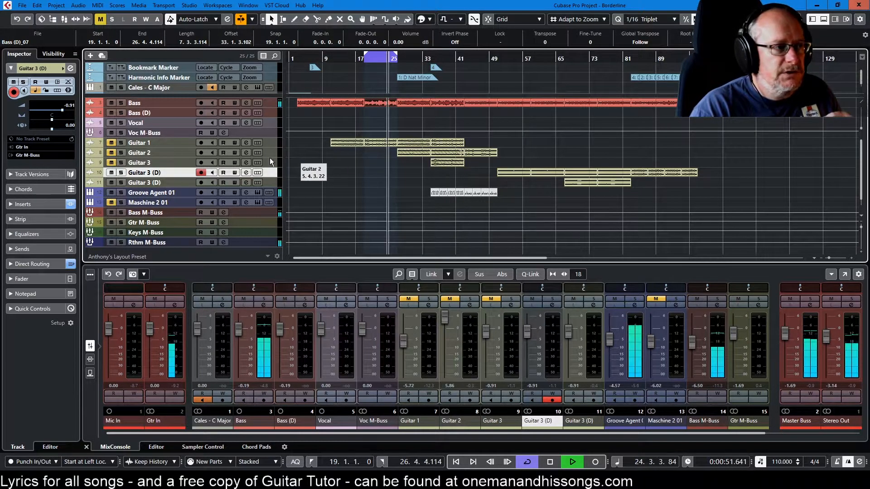
Unmute Guitar 1 and extend the loop's start back to bar 11 with snap enabled
click(110, 143)
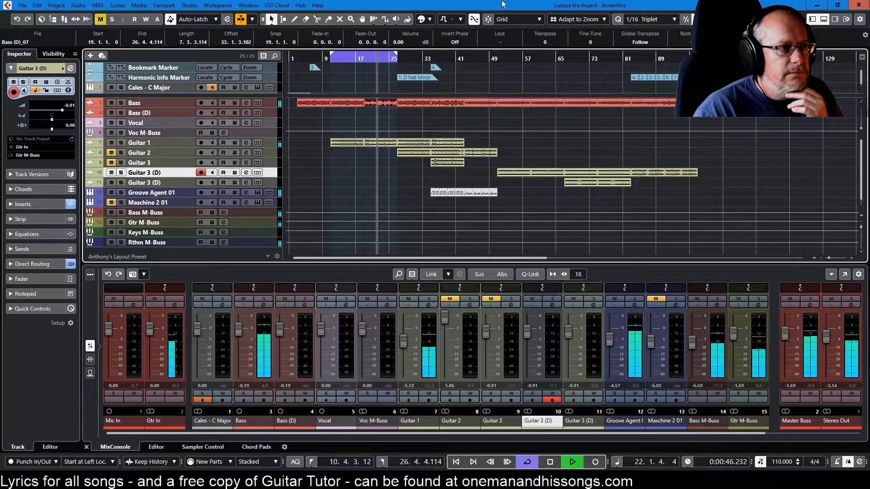
click(488, 18)
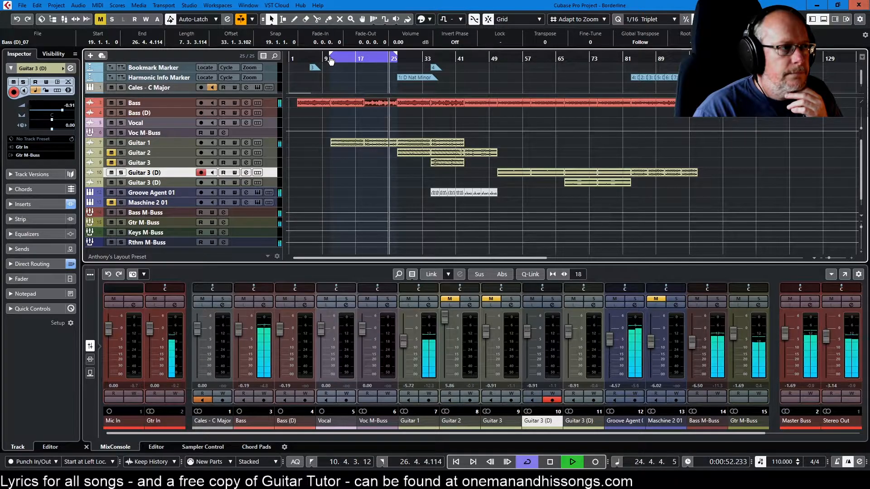
scroll(327, 163, up, 3)
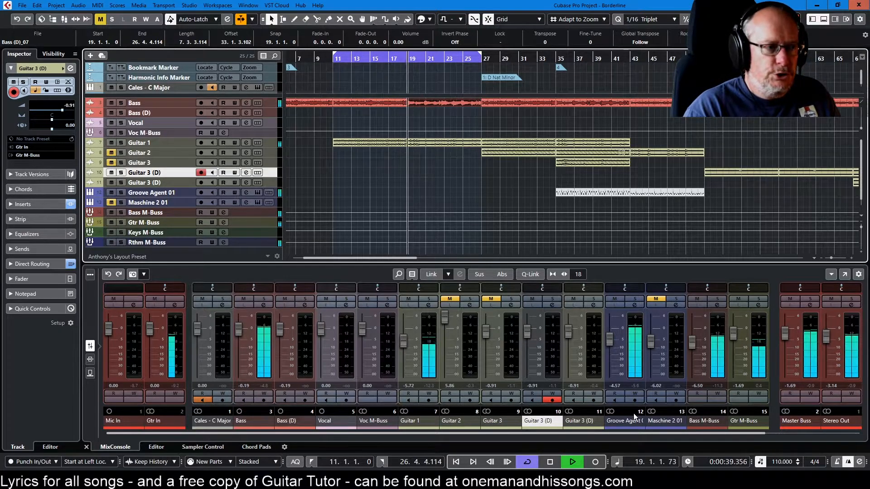
Lower the Master Buss fader to about -4.59 dB and loop the Guitar 1 event at bars 27 to 35
drag(786, 333, 785, 339)
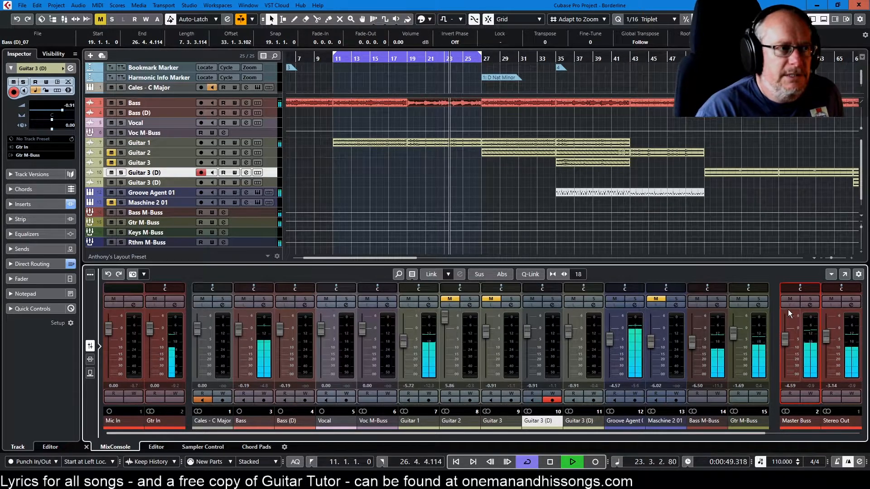
click(518, 143)
key(p)
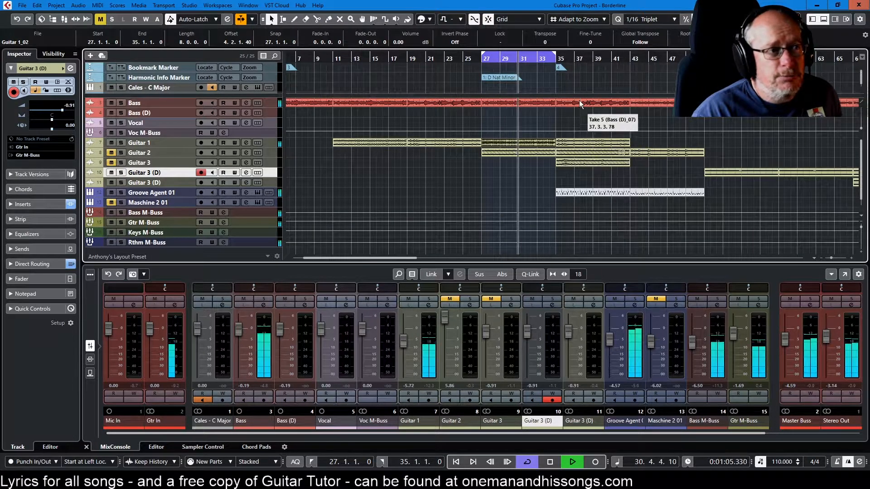
Set the loop to the Bass event at bars 43 to 51 and play from its start
click(656, 103)
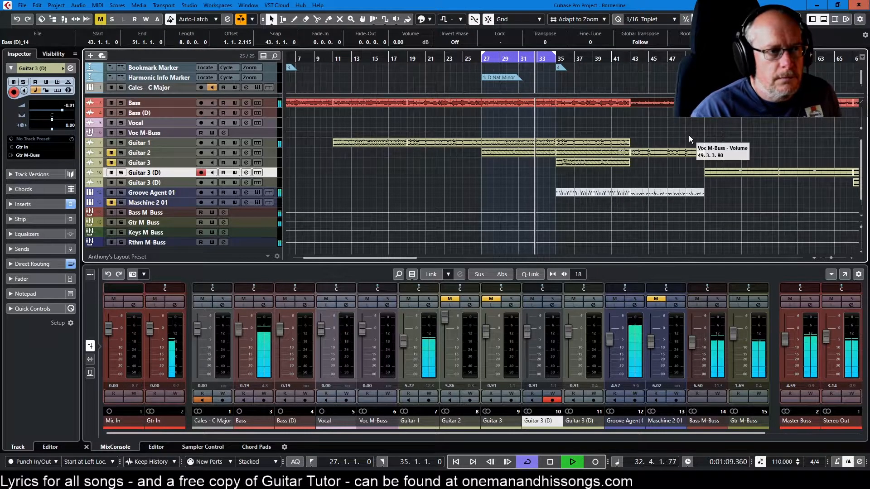
key(p)
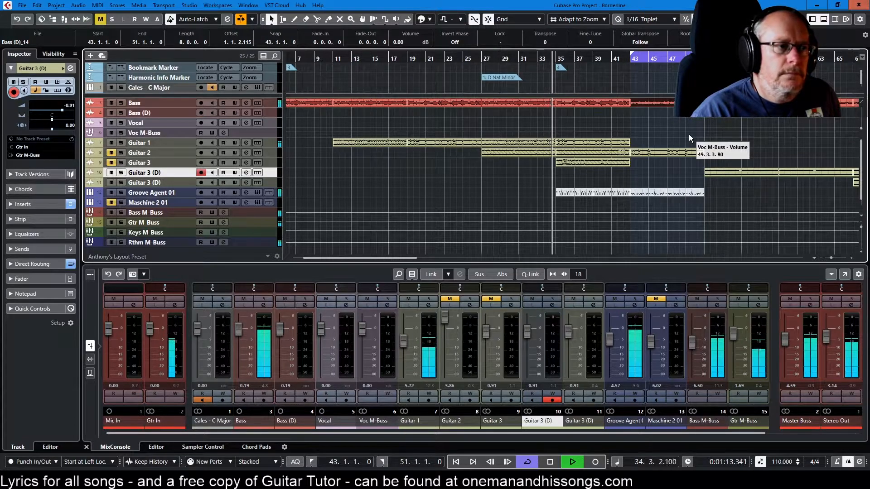
key(KP_1)
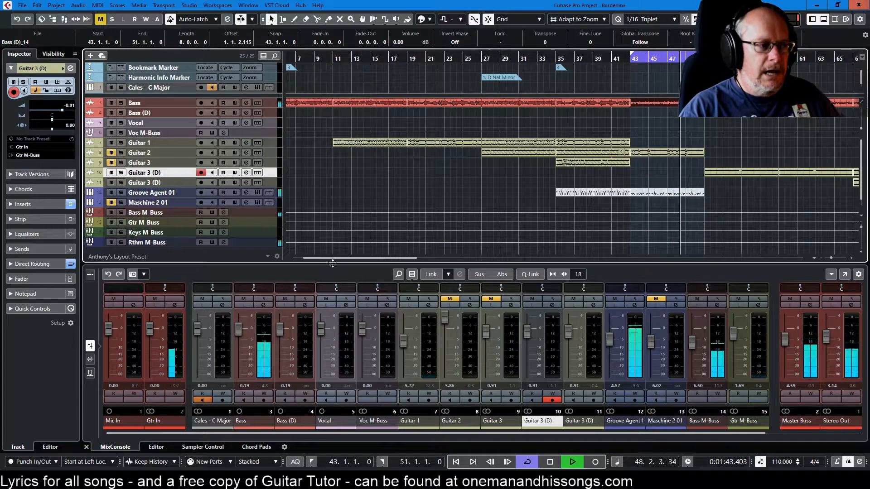
Extend the loop's end to bar 59 and lower the Master Buss fader to about -7.51 dB
drag(342, 257, 398, 255)
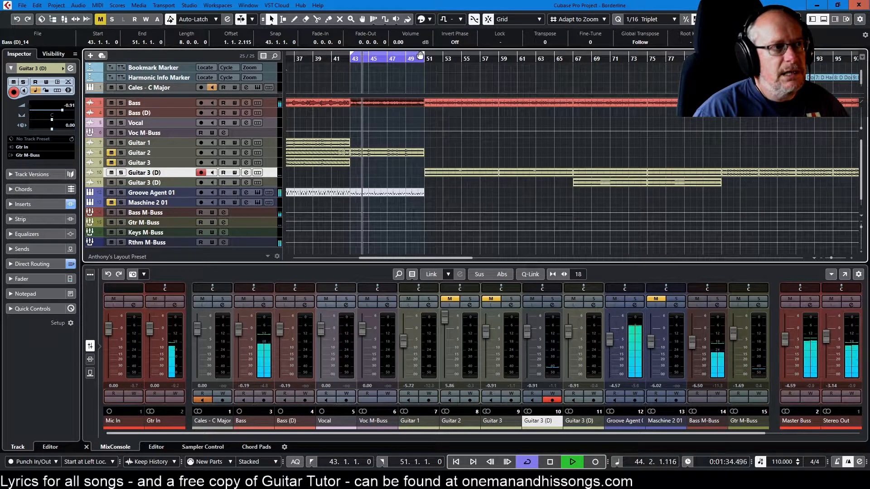
drag(424, 56, 501, 61)
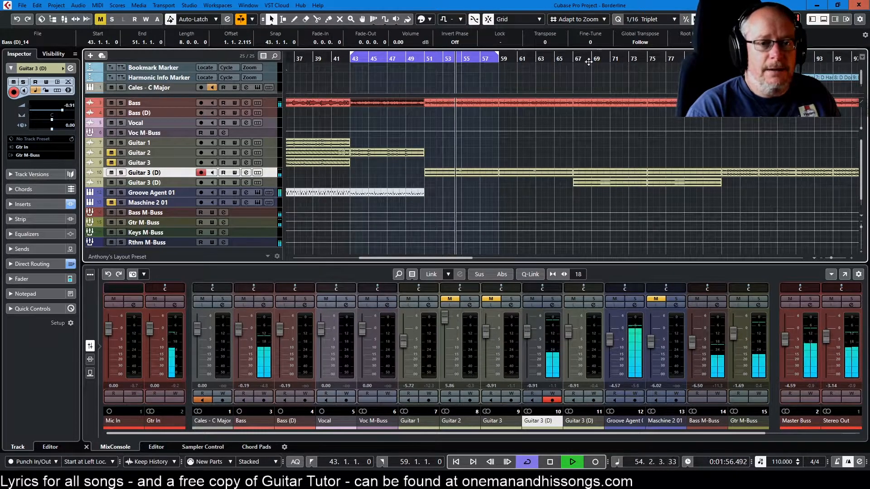
drag(785, 343, 785, 347)
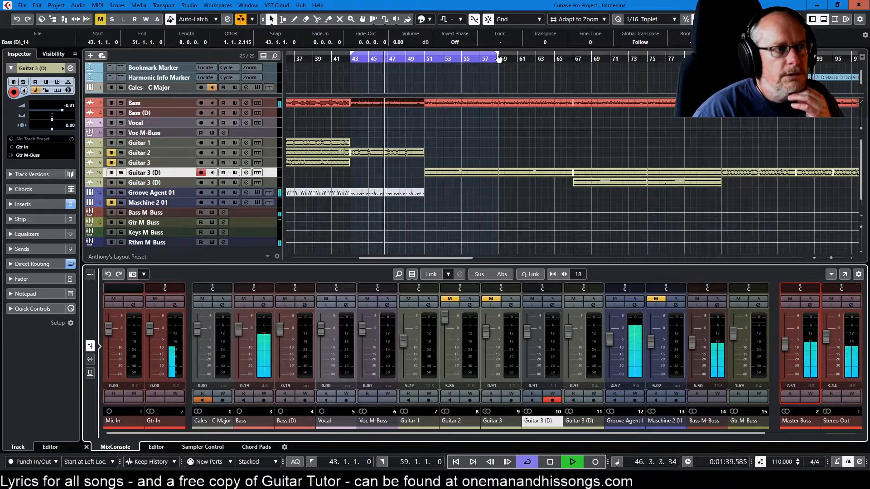
Set the playback loop to bars 67 to 83 and shift it on to bars 83 to 99
drag(499, 57, 721, 56)
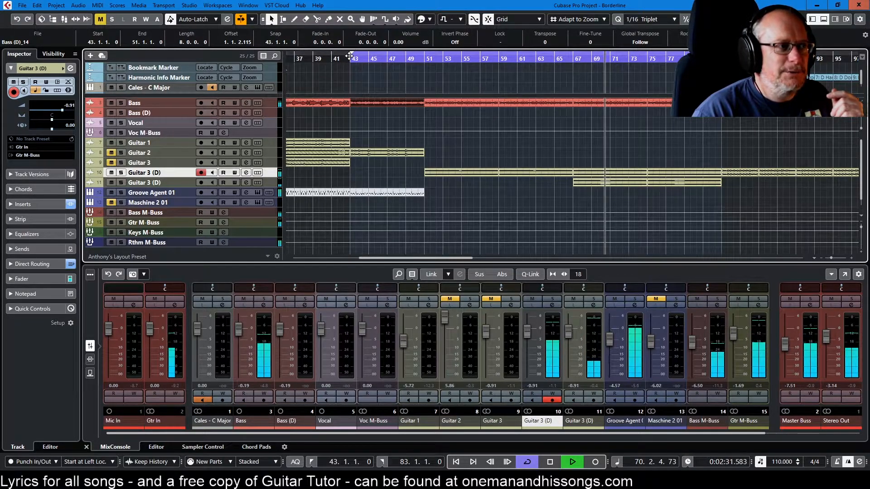
drag(352, 54, 573, 60)
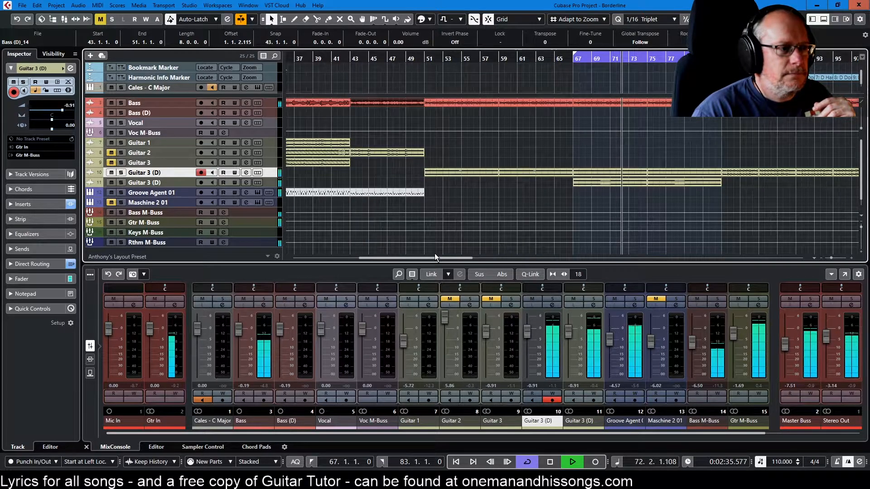
drag(433, 257, 475, 249)
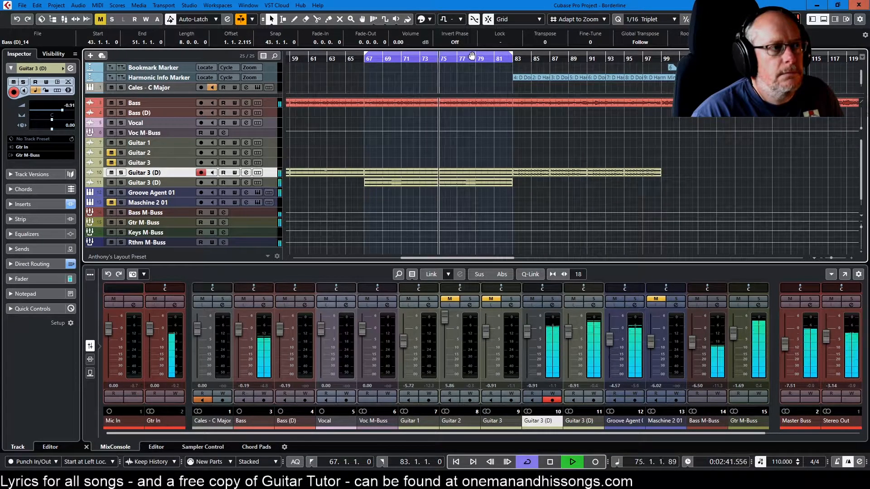
drag(465, 55, 630, 60)
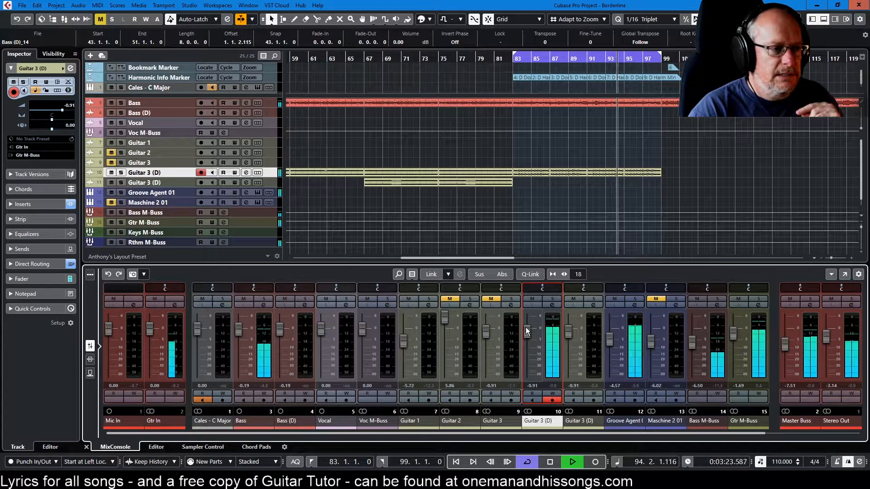
Mute the Guitar 3 (D) track 10 and raise the Master Buss fader to about 0.62 dB
click(111, 173)
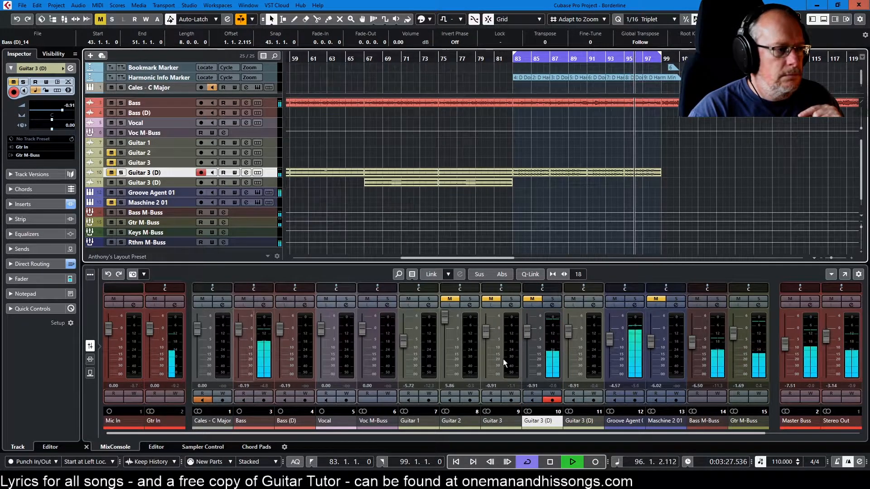
drag(779, 344, 780, 327)
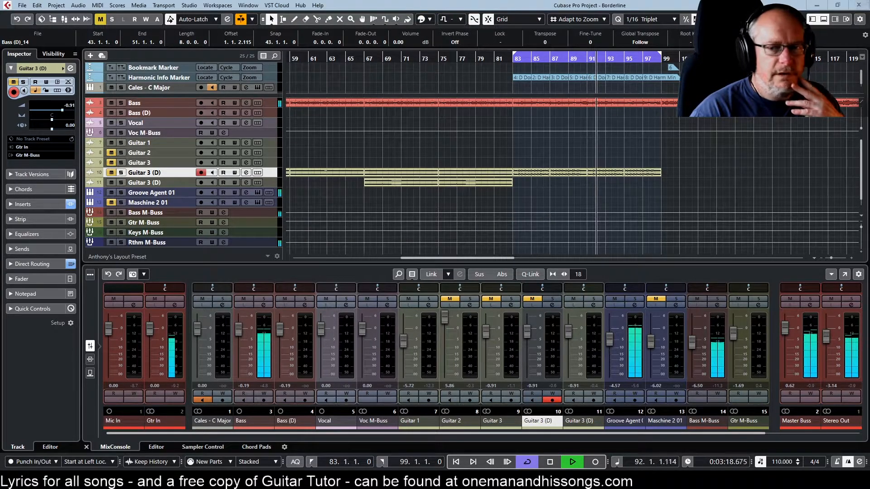
Switch to Guitar Tutor and update its fretboards to the 6-string guitar preset with 23 frets
drag(537, 44, 434, 34)
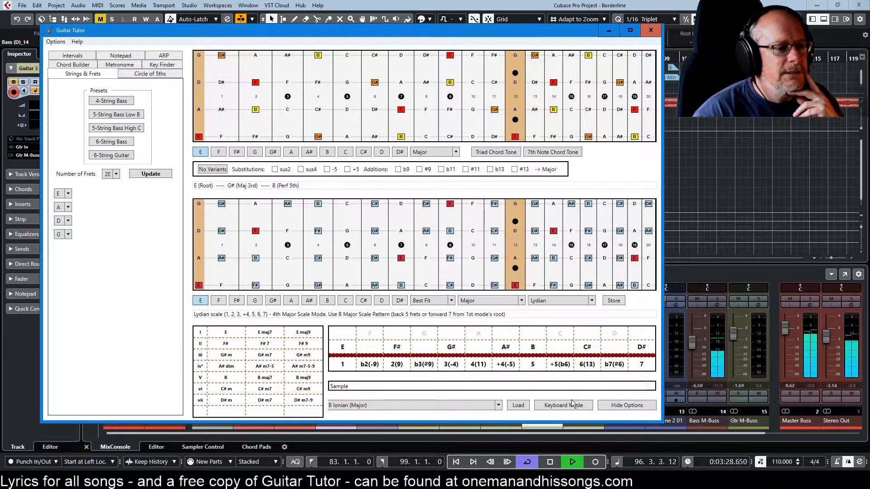
click(107, 155)
click(150, 174)
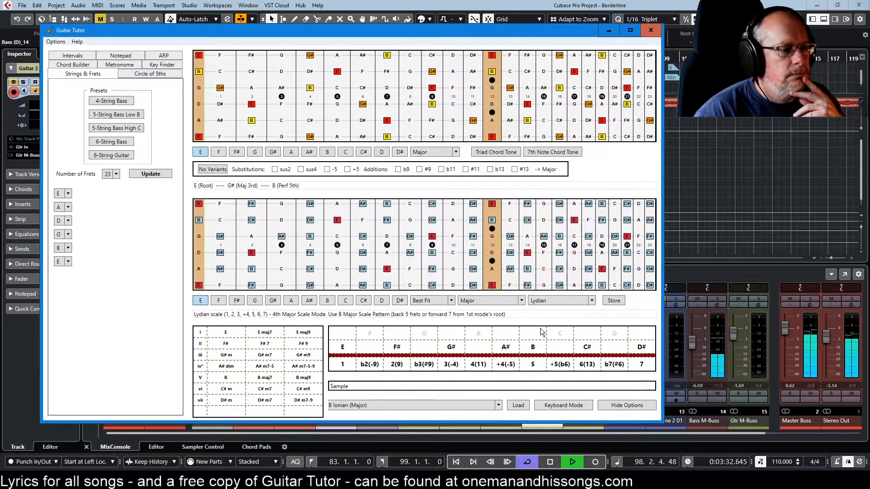
Show Guitar Tutor's diagrams as piano keyboards and load the stored D Dorian (Major) scale
click(553, 406)
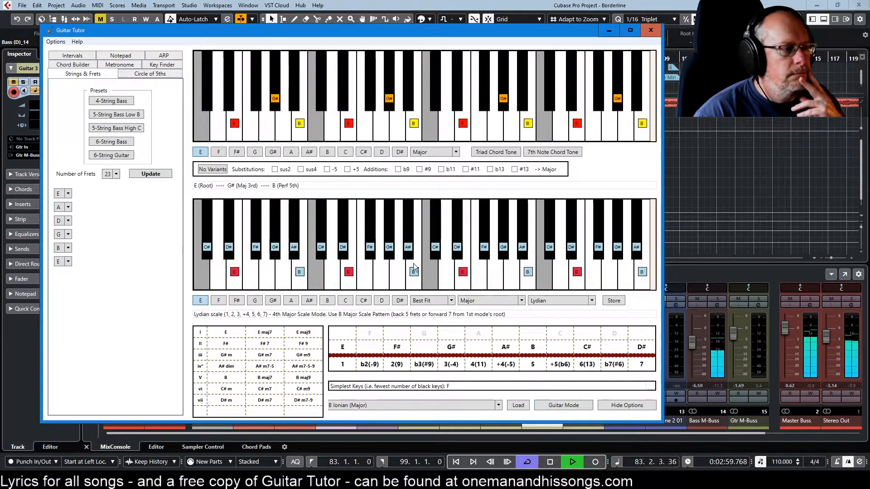
click(436, 407)
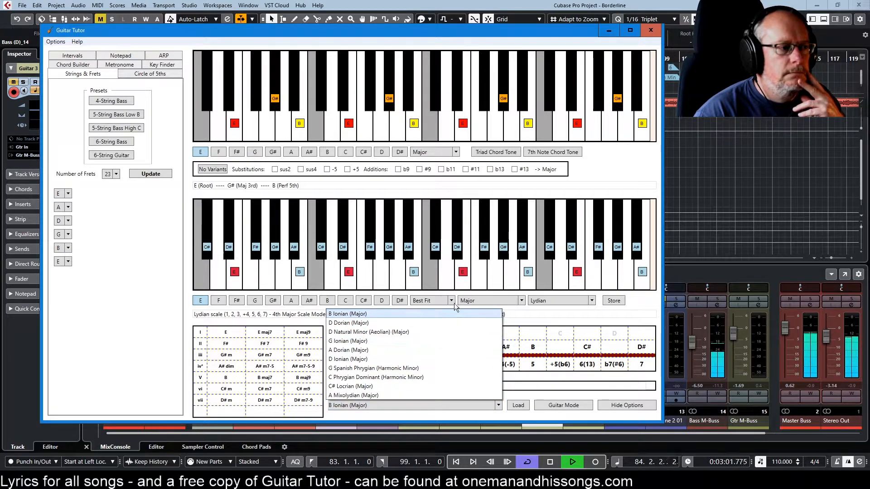
click(380, 324)
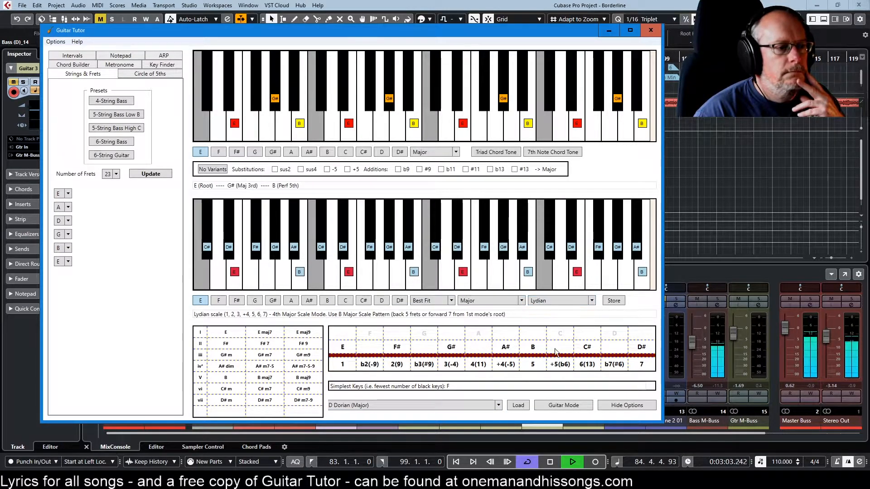
click(517, 404)
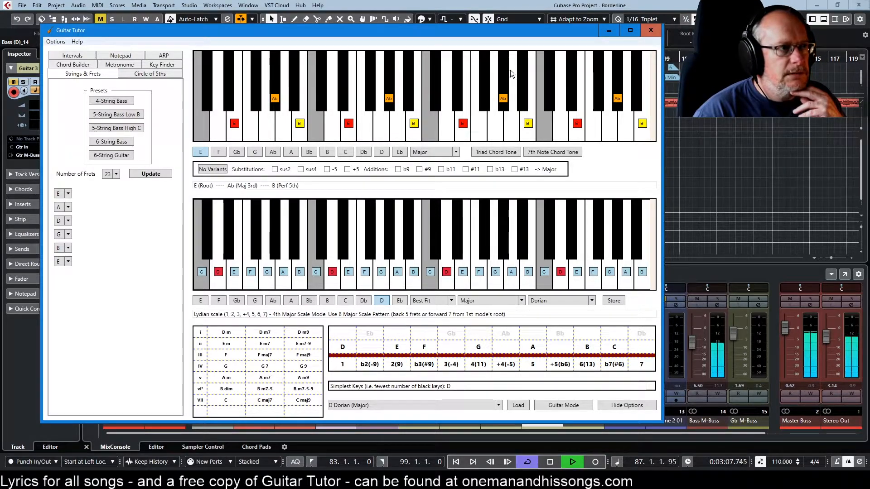
mouse_move(486, 28)
mouse_down()
mouse_move(529, 348)
mouse_move(487, 26)
mouse_move(483, 33)
mouse_up()
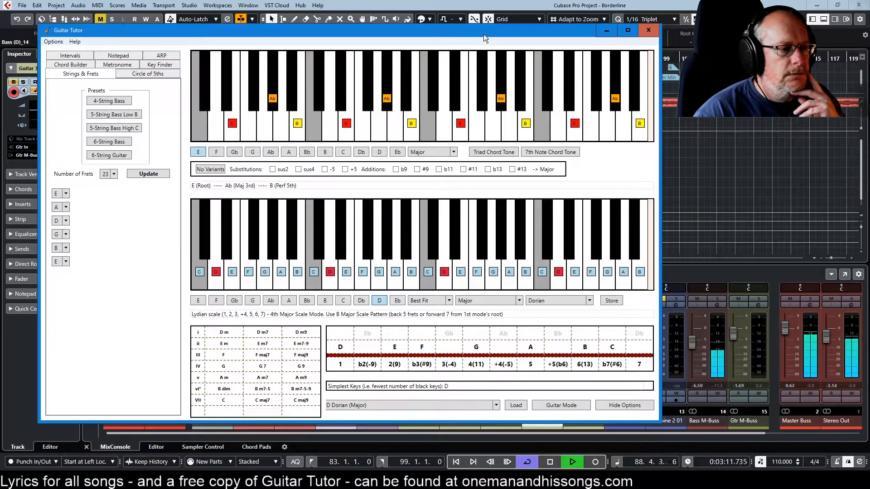
Change the D scale to Harmonic Minor and move the Guitar Tutor window off this screen
click(466, 406)
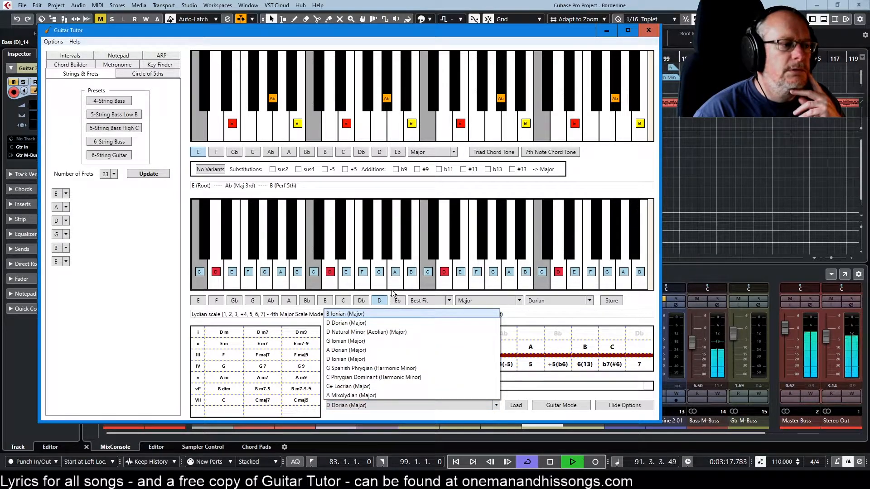
click(569, 302)
click(486, 301)
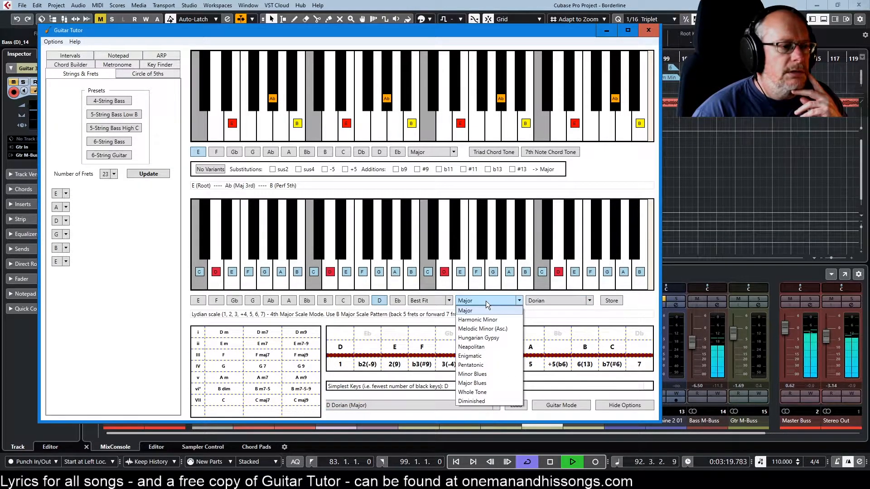
click(483, 320)
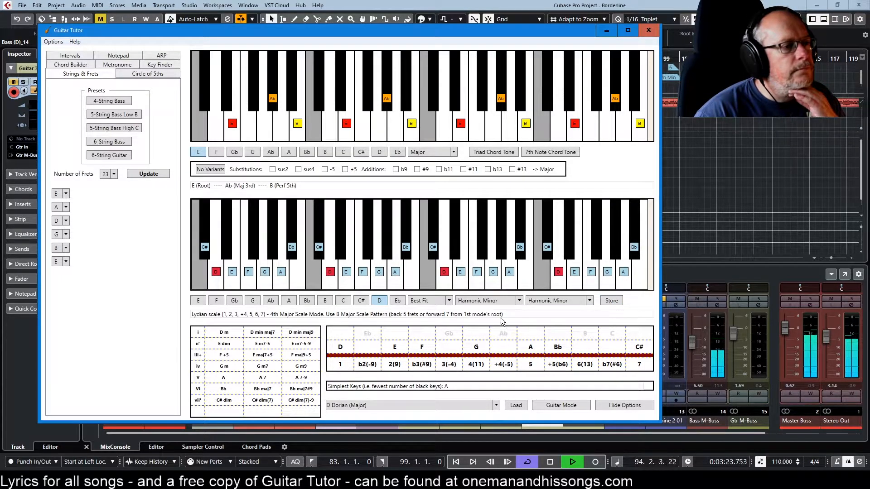
drag(442, 33, 869, 4)
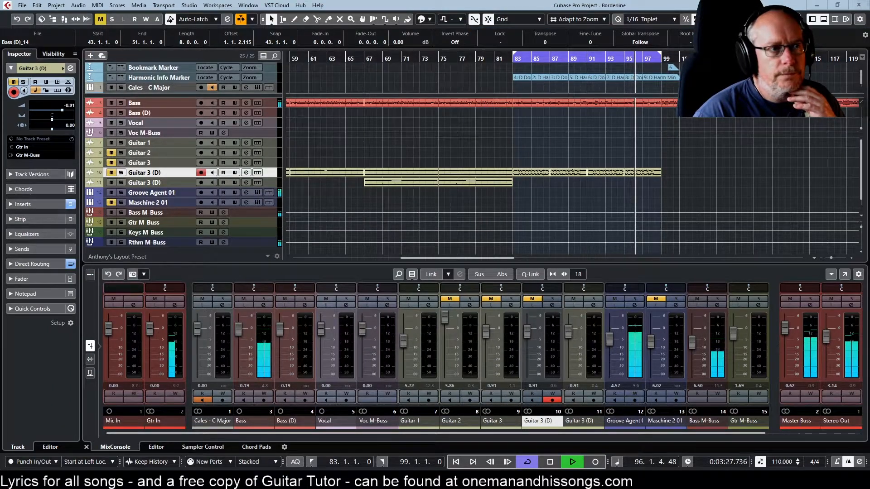
Return to the Cubase project, stop playback and send the playhead back to the project start
click(765, 275)
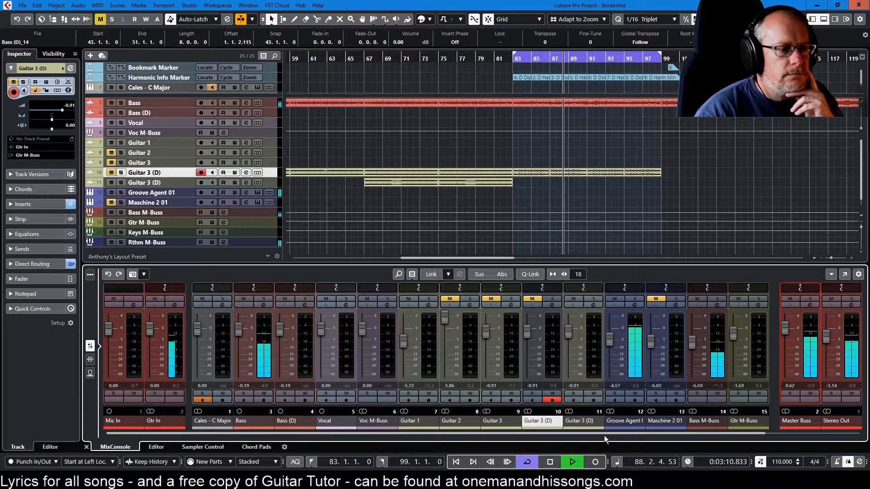
click(552, 463)
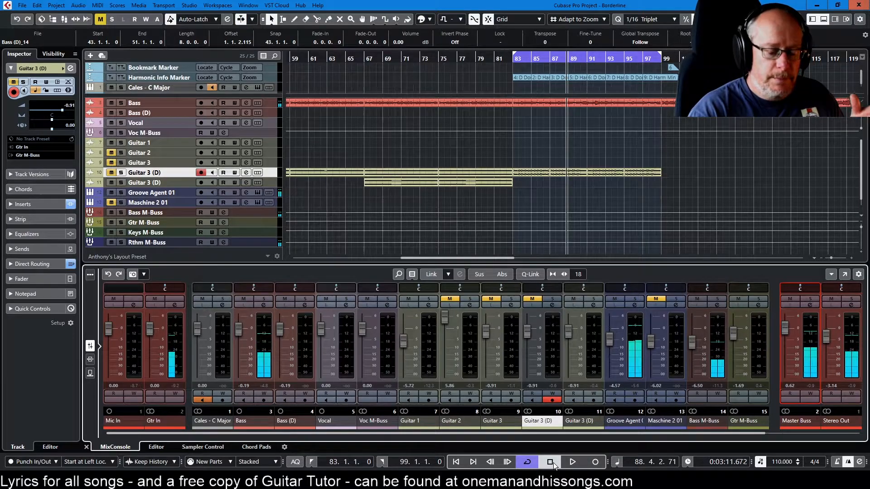
click(552, 463)
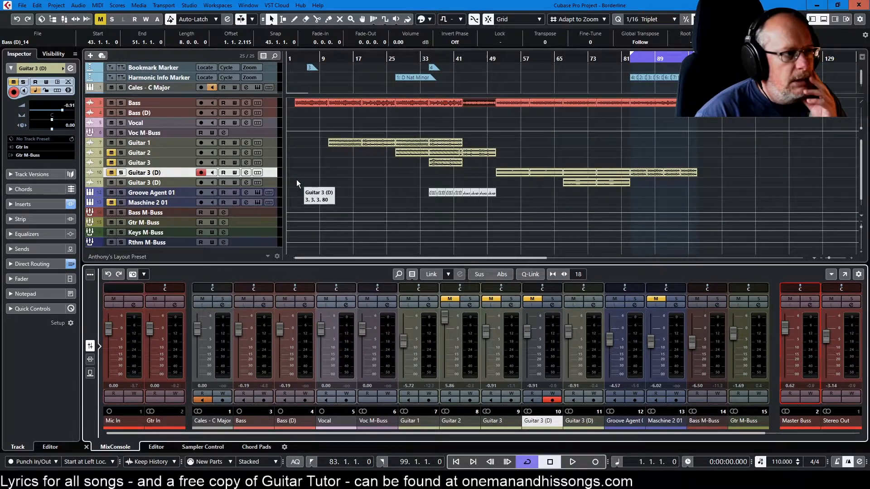
Set the loop to the first Guitar 2 event, bars 27 to 35, and place the playhead at its start
click(404, 151)
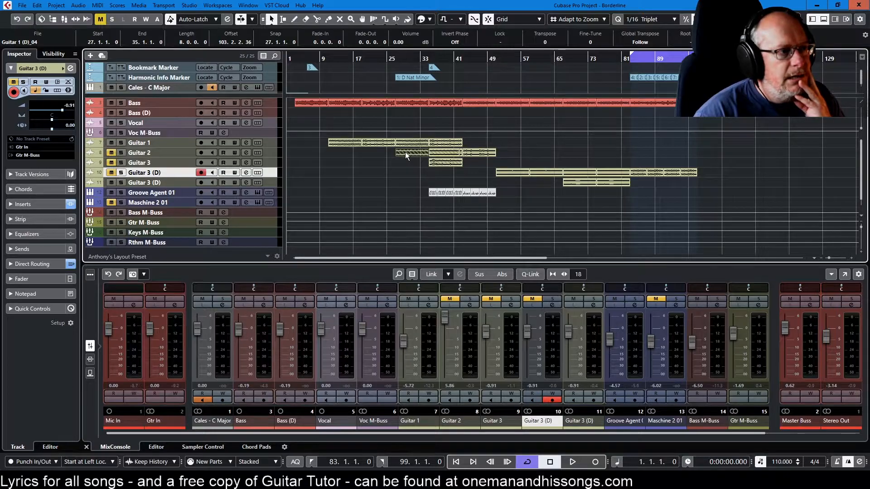
key(p)
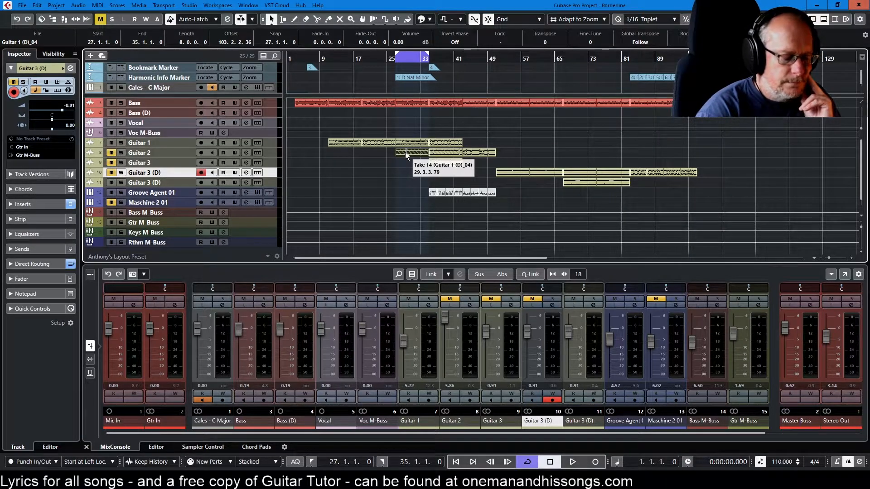
key(l)
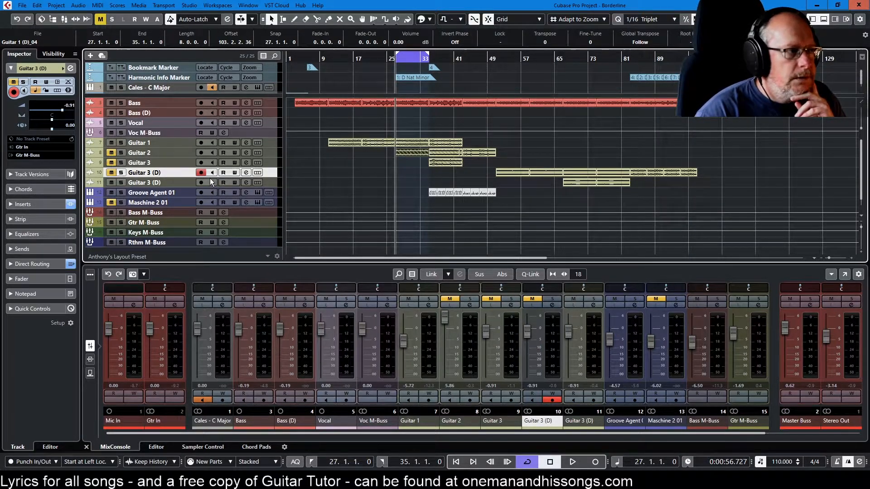
Show Guitar 2's take lanes across the full project area and make Lane 2 the active take for bars 27 to 35
click(256, 152)
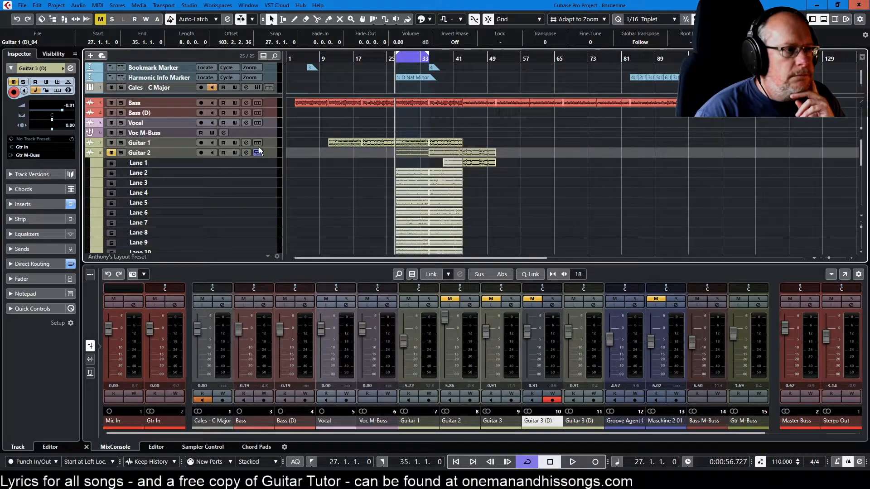
click(824, 20)
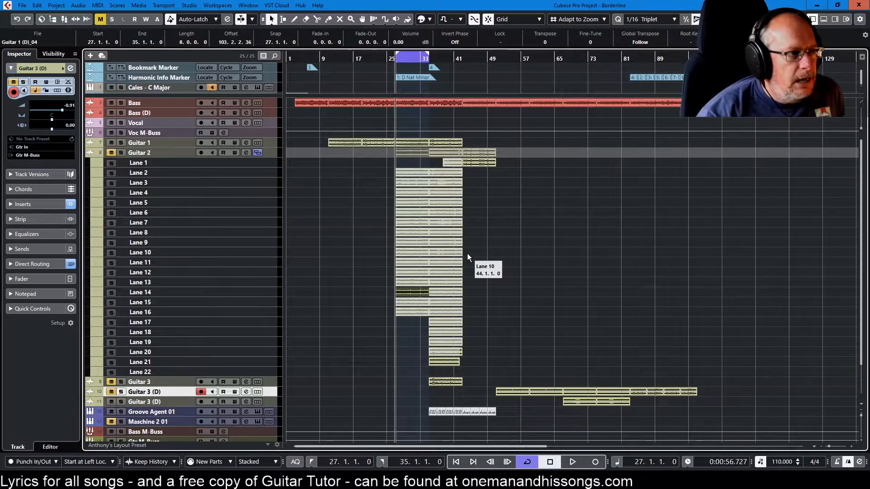
right_click(495, 203)
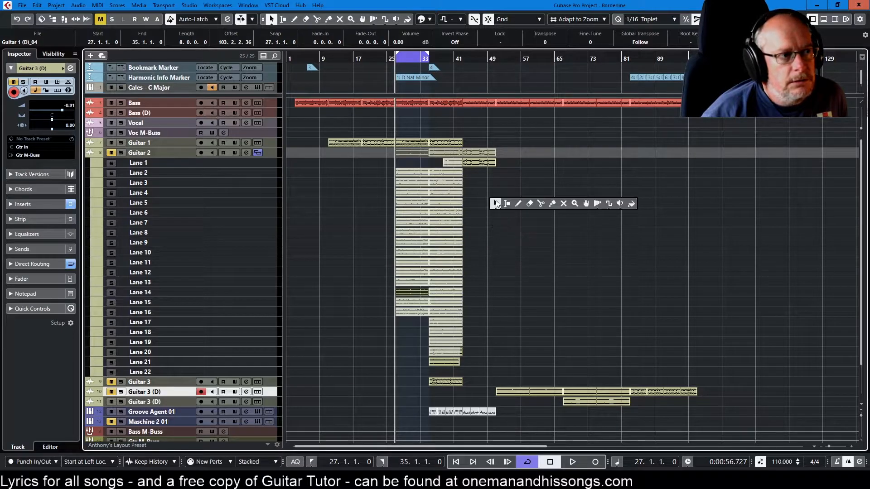
click(585, 204)
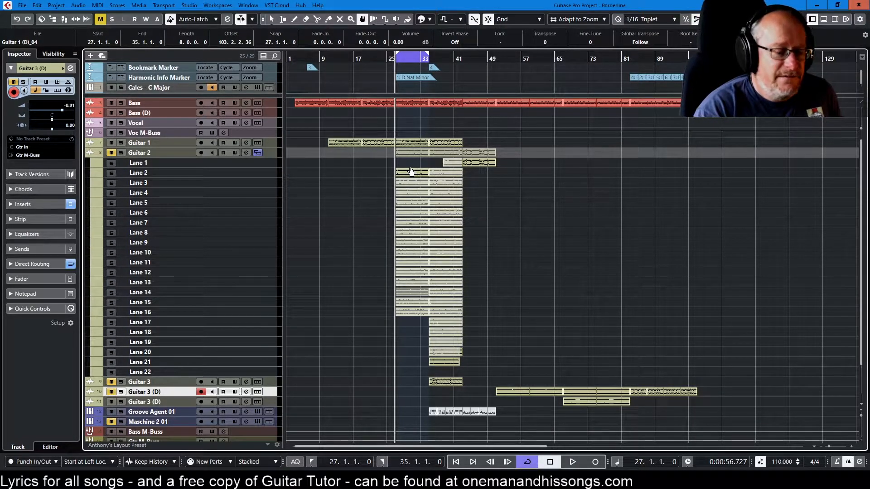
Play the loop over bars 27 to 35 with Guitar 1 muted and Guitar 2 unmuted
scroll(393, 211, up, 6)
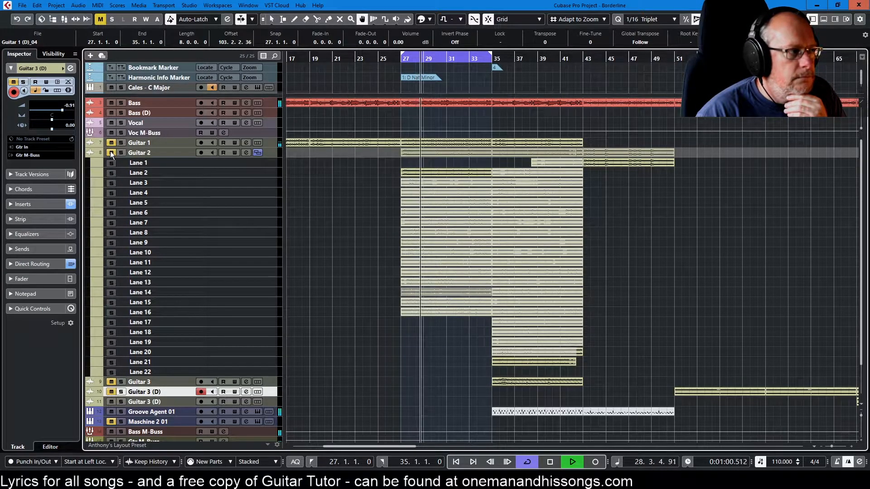
key(space)
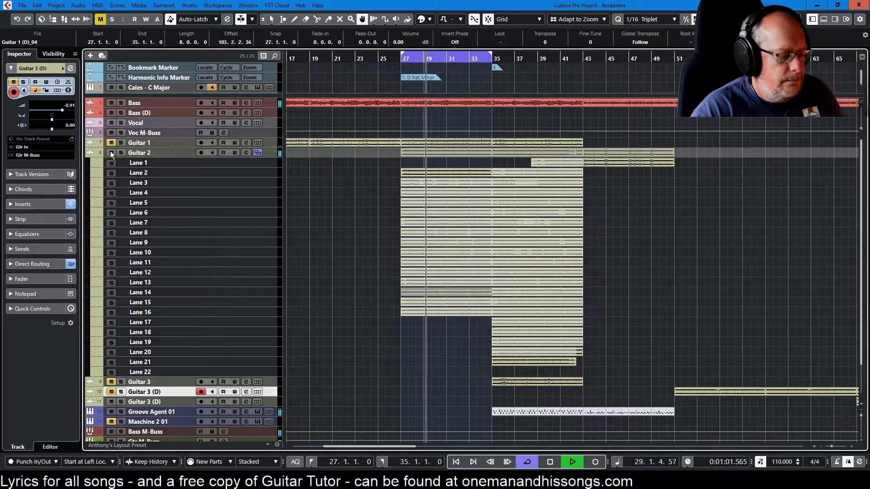
scroll(369, 198, up, 2)
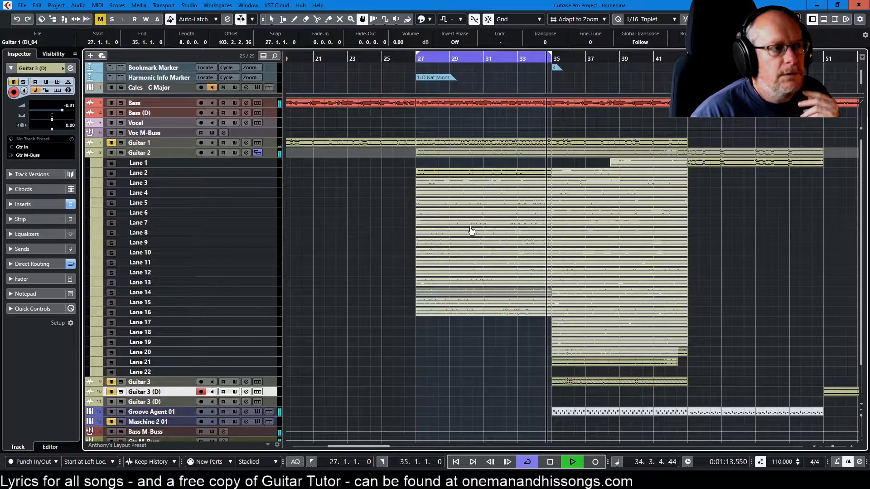
Split Guitar 2's Lane 2 take at bars 28, 29 and 34
right_click(429, 183)
click(476, 175)
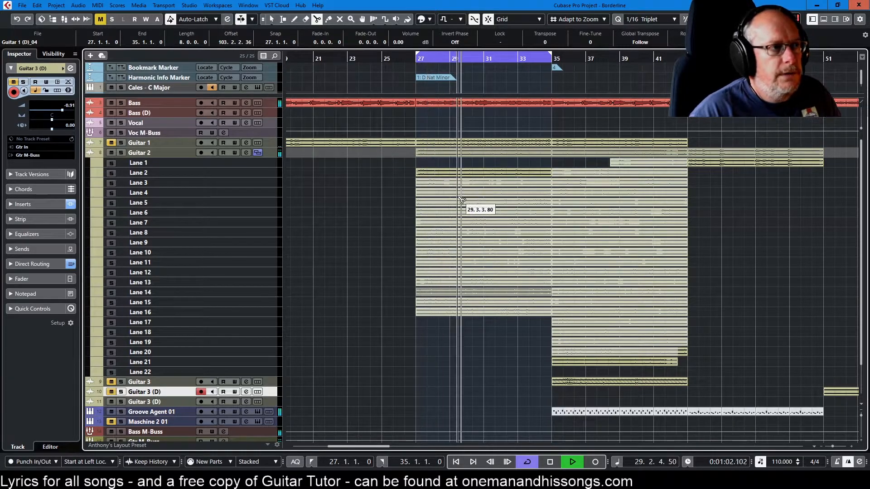
scroll(443, 188, up, 4)
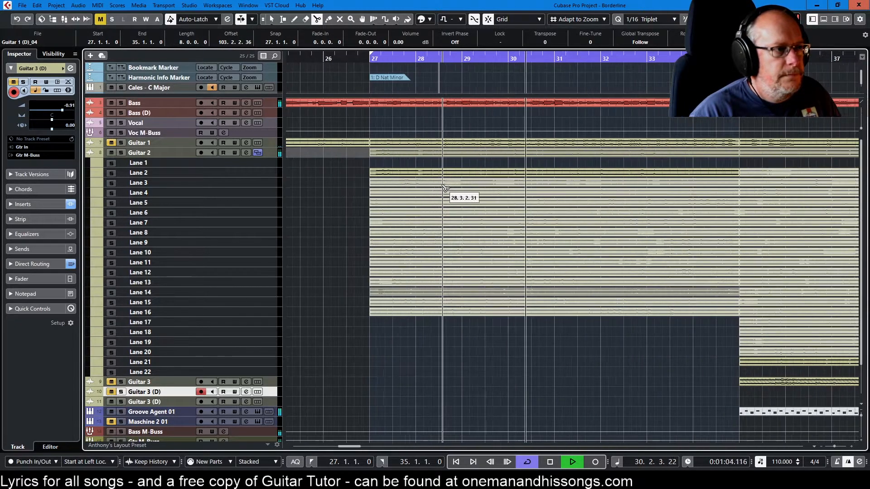
click(373, 59)
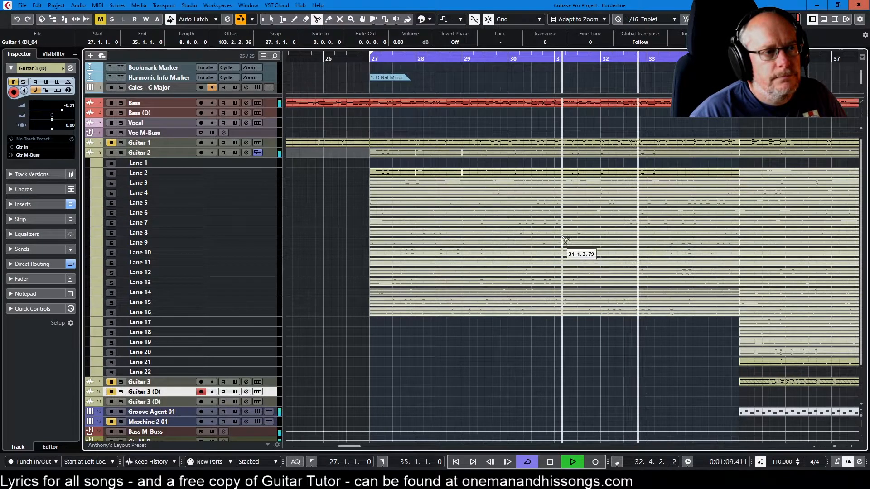
right_click(341, 199)
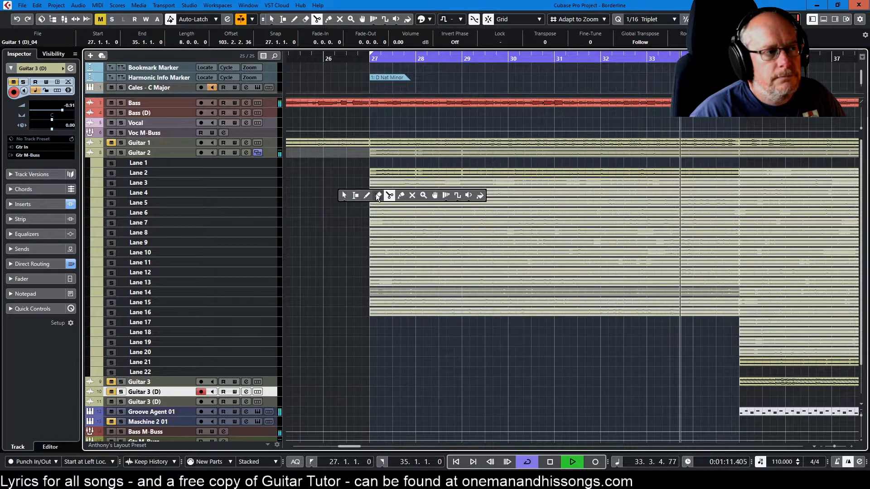
click(376, 194)
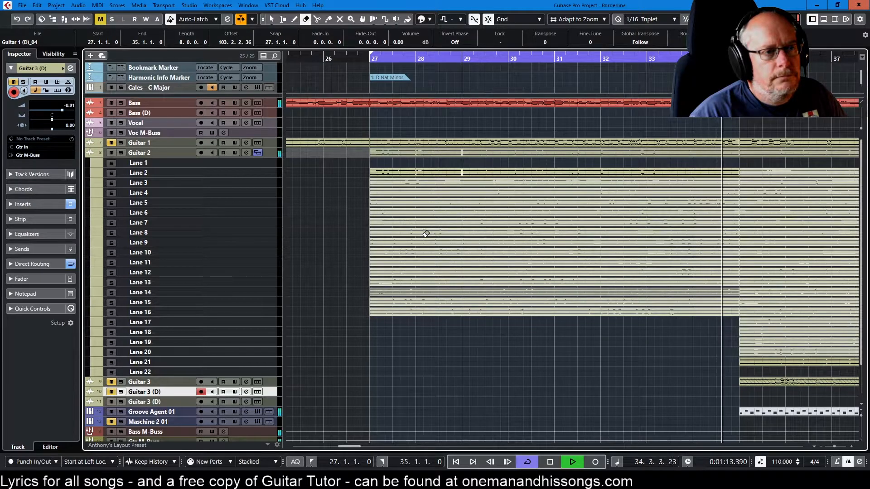
right_click(657, 181)
click(701, 183)
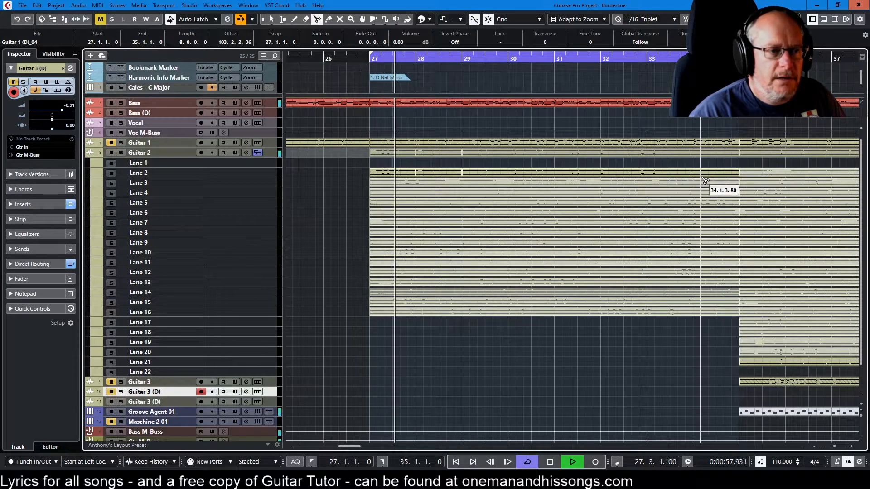
Erase the Lane 2 pieces at bars 27 to 28 and 29 to 34, keeping bars 28 to 29 and 34 to 35
right_click(555, 202)
click(585, 194)
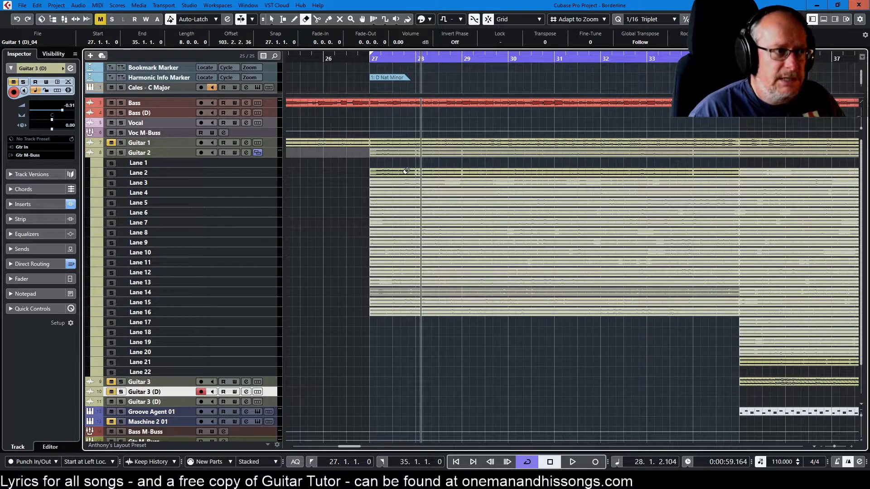
click(510, 172)
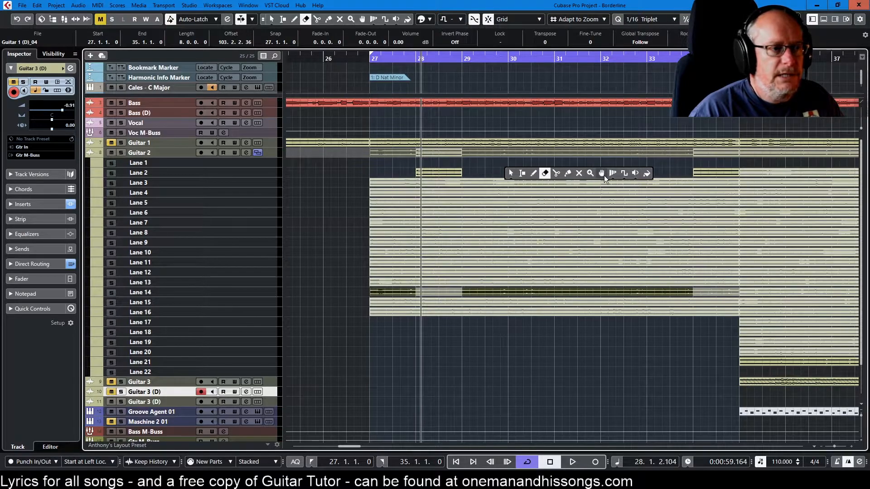
Make Lane 3 the active Guitar 2 take for bars 27 to 35 and play the loop
click(601, 173)
click(595, 183)
key(space)
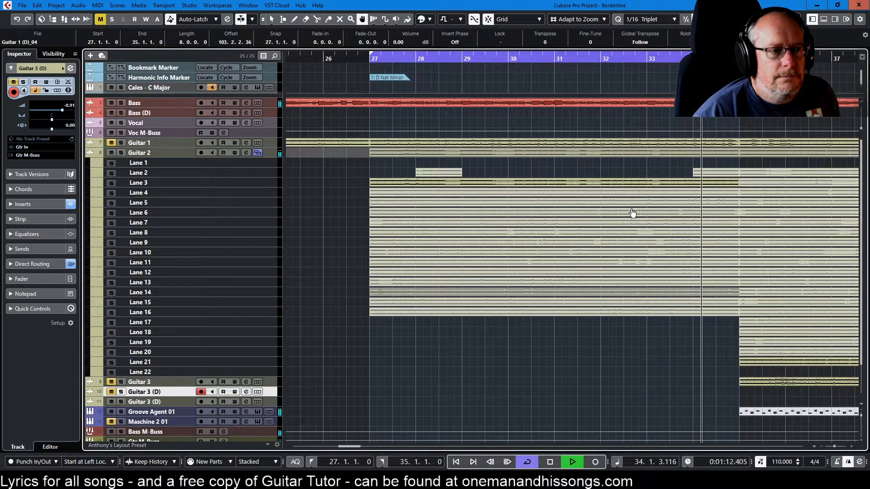
Split the Lane 3 take at bar 28 and erase its part from bar 28 to bar 35
right_click(353, 187)
click(401, 187)
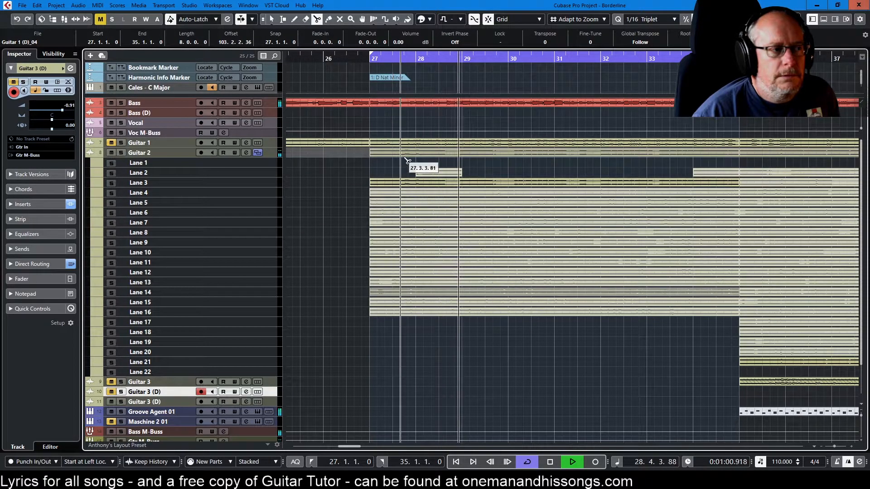
click(416, 186)
right_click(447, 185)
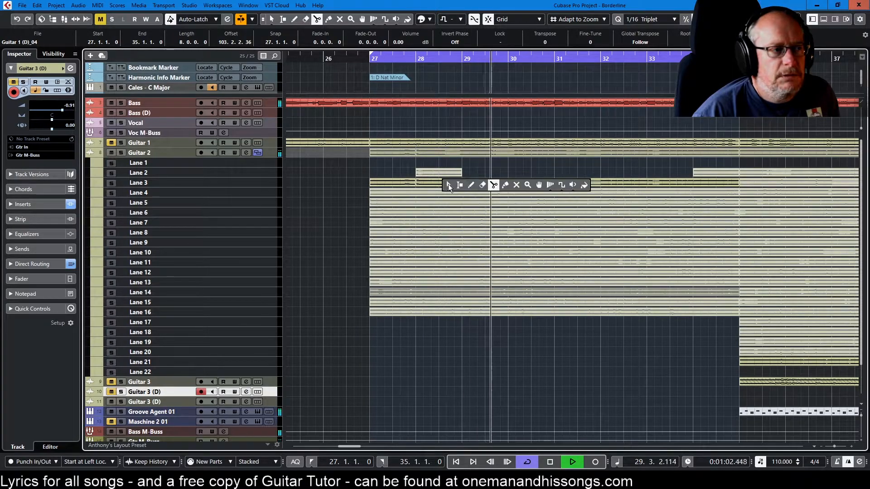
click(483, 185)
click(479, 182)
Make Lane 4 the active Guitar 2 take for bars 27 to 35 using the Comp tool
right_click(539, 175)
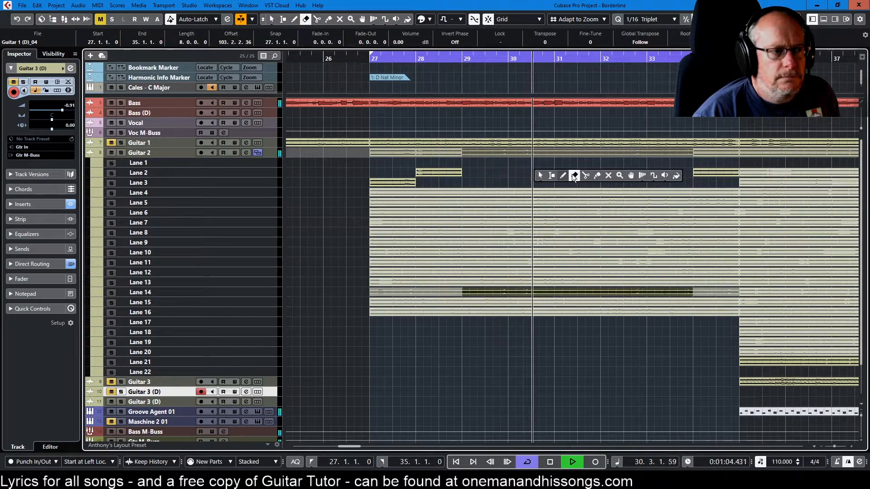
click(630, 176)
click(611, 194)
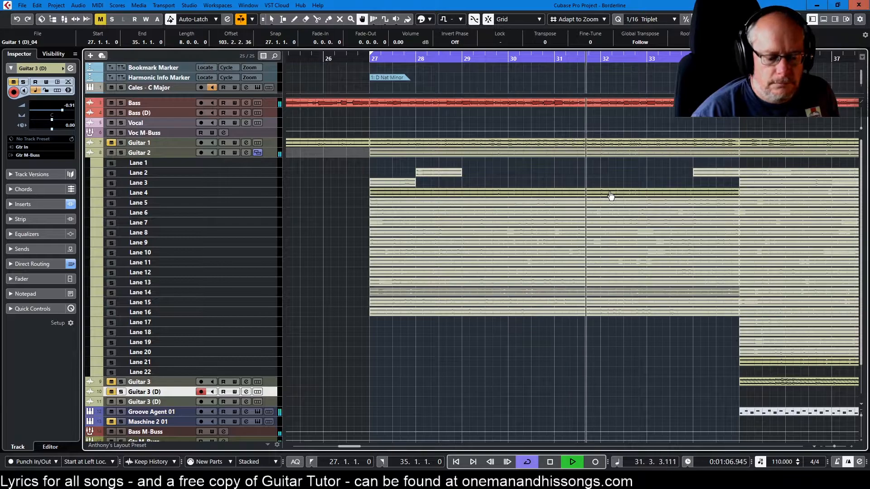
Audition the active Lane 4 take of Guitar 2, pausing and resuming the loop playback
key(space)
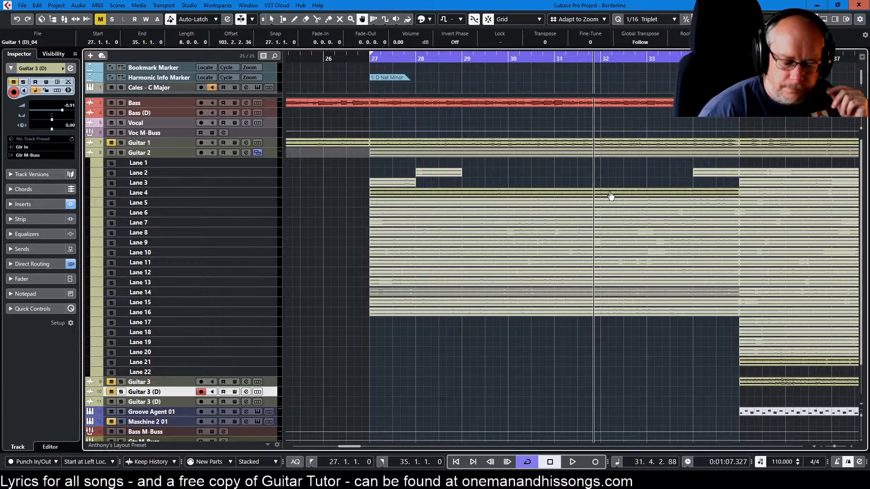
key(space)
key(space)
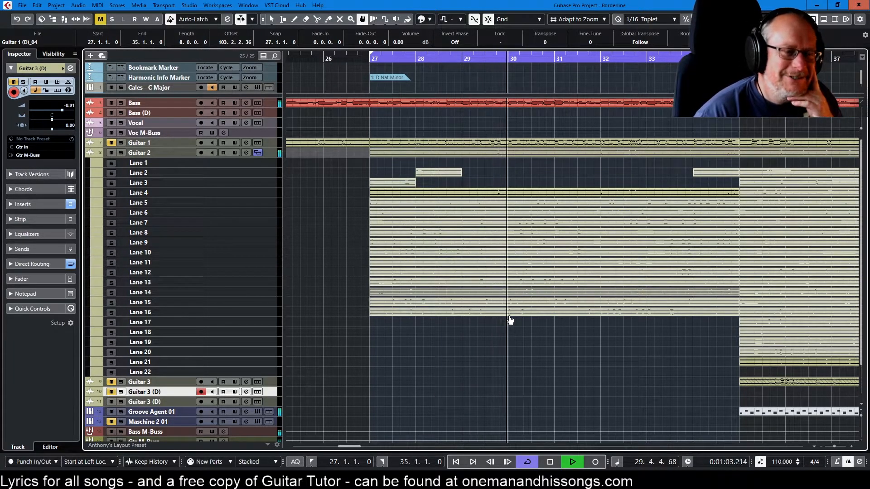
Make Lane 5 the active Guitar 2 take for bars 27 to 35 with the Comp tool and restart playback at bar 27
right_click(529, 177)
click(563, 178)
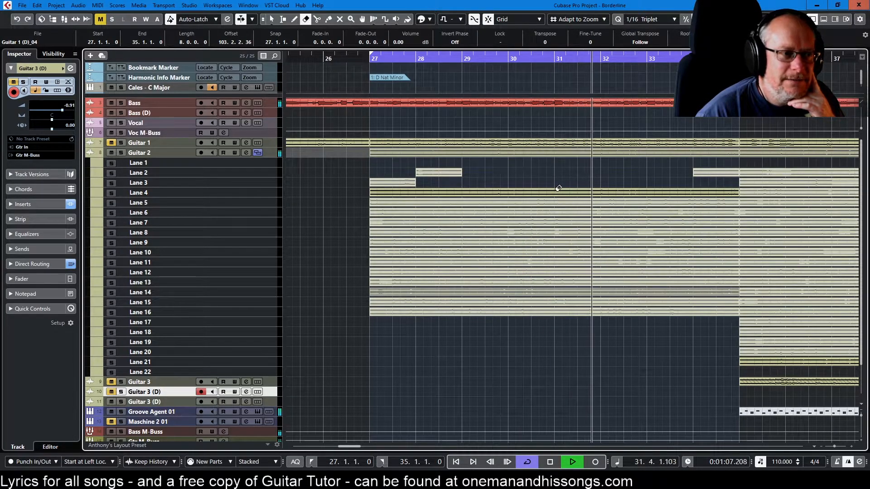
right_click(559, 190)
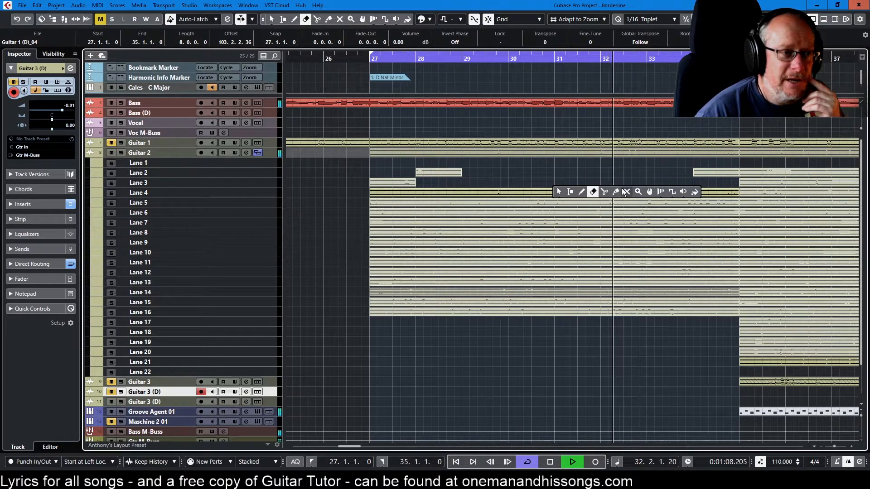
click(649, 192)
key(KP_1)
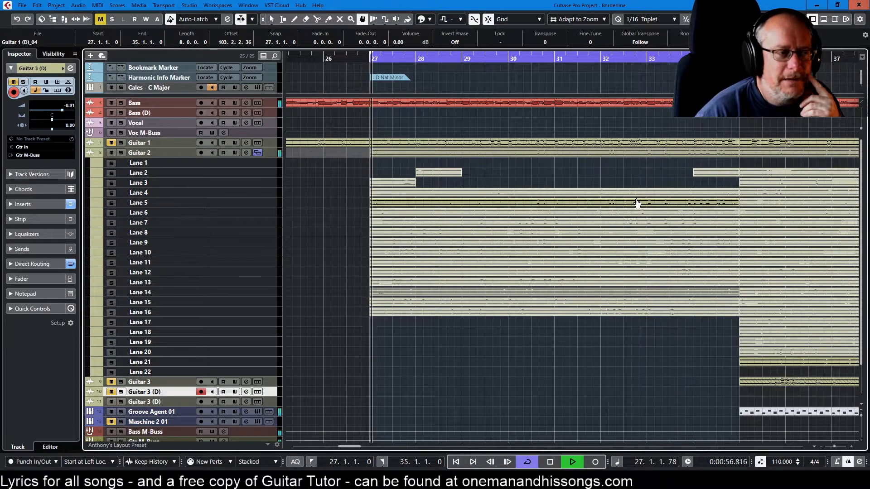
Erase the whole Lane 4 take between bars 27 and 35
right_click(524, 172)
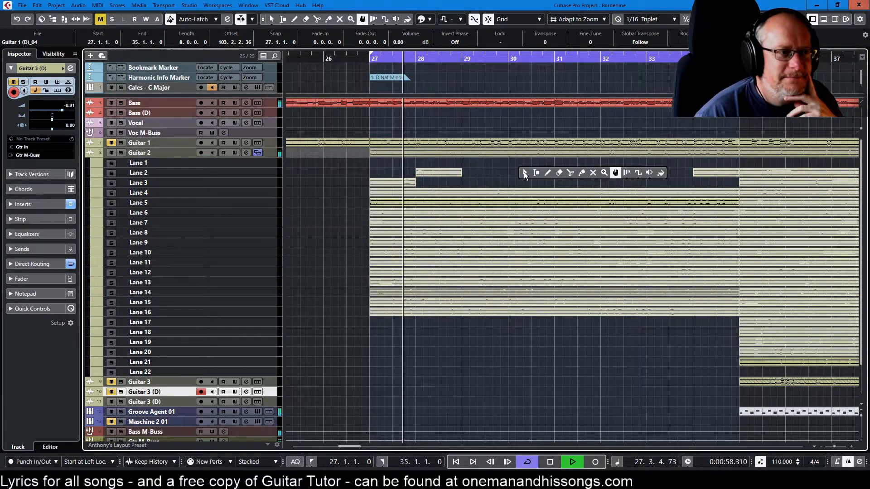
click(559, 174)
click(555, 189)
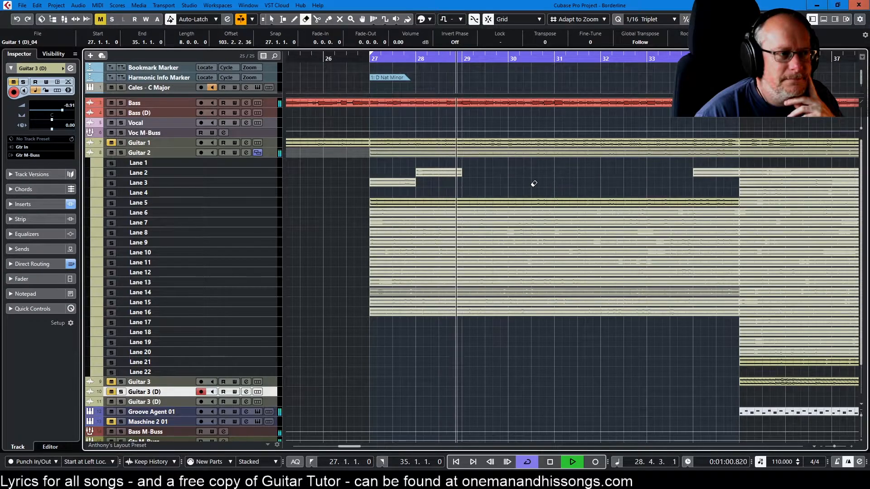
Audition the Lane 5 take over the loop and erase it from bar 27 to bar 35
right_click(516, 178)
click(561, 177)
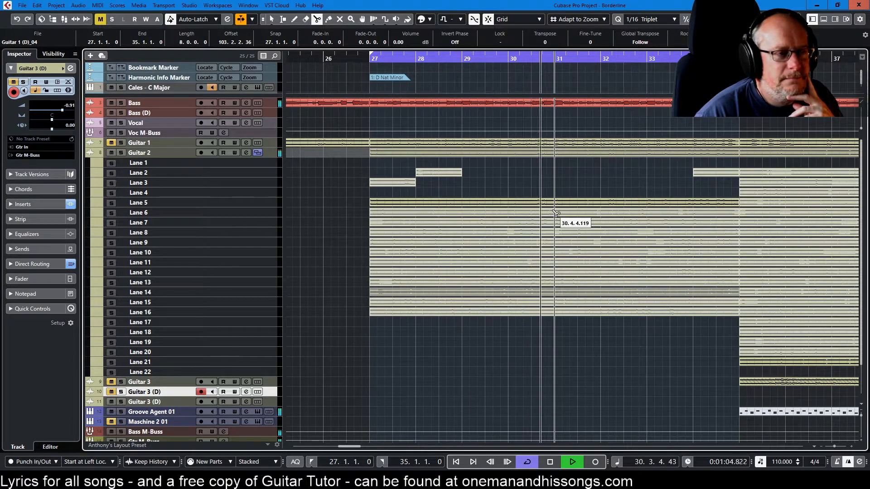
key(space)
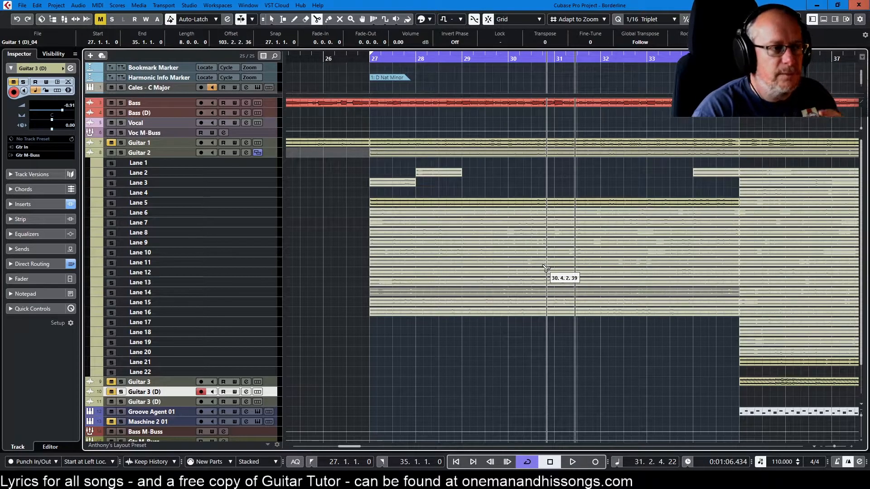
key(space)
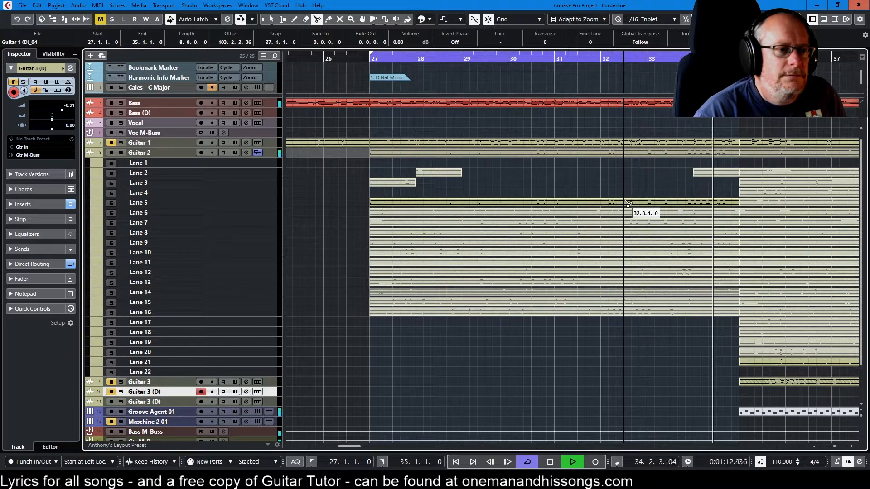
right_click(638, 189)
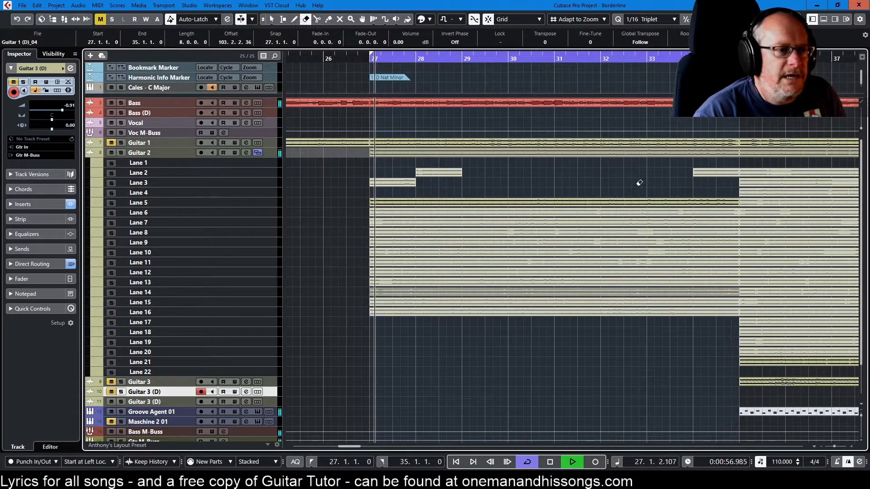
click(619, 202)
Make Lane 6 the active Guitar 2 take for bars 27 to 35 using the Comp tool
right_click(632, 179)
click(726, 180)
click(641, 213)
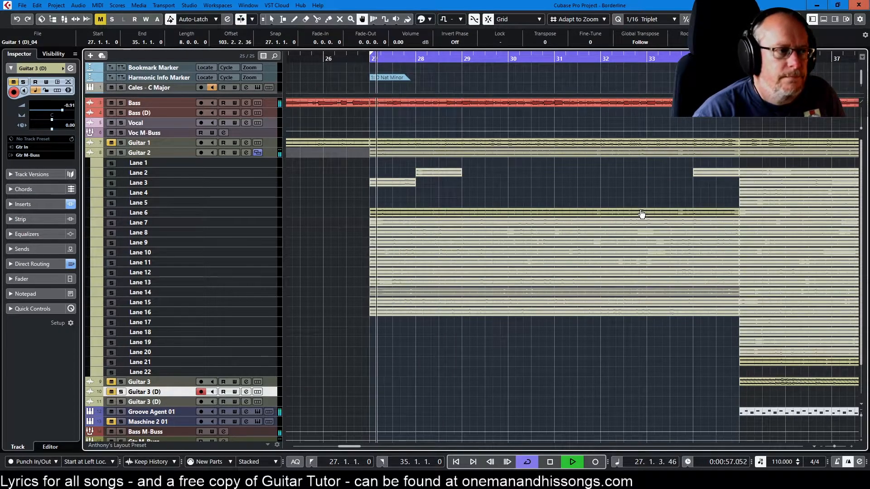
Split the Lane 6 take at bar 28 and at beat 3 of bar 31
right_click(513, 181)
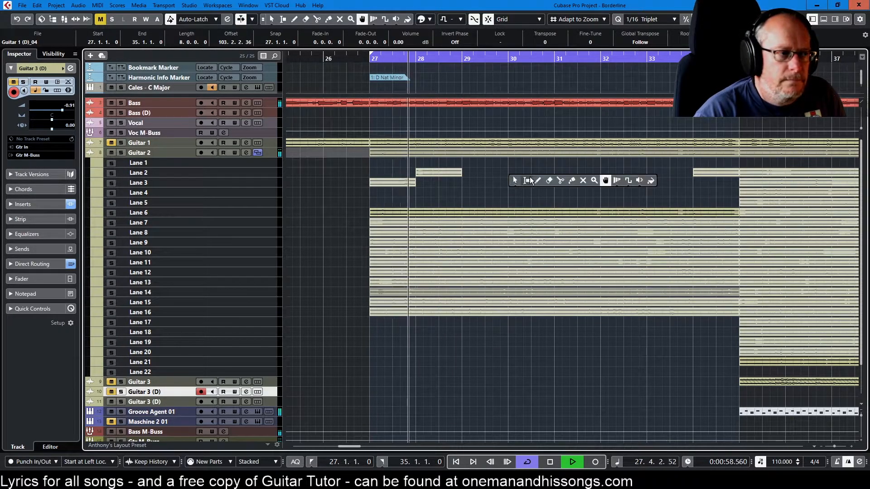
click(582, 181)
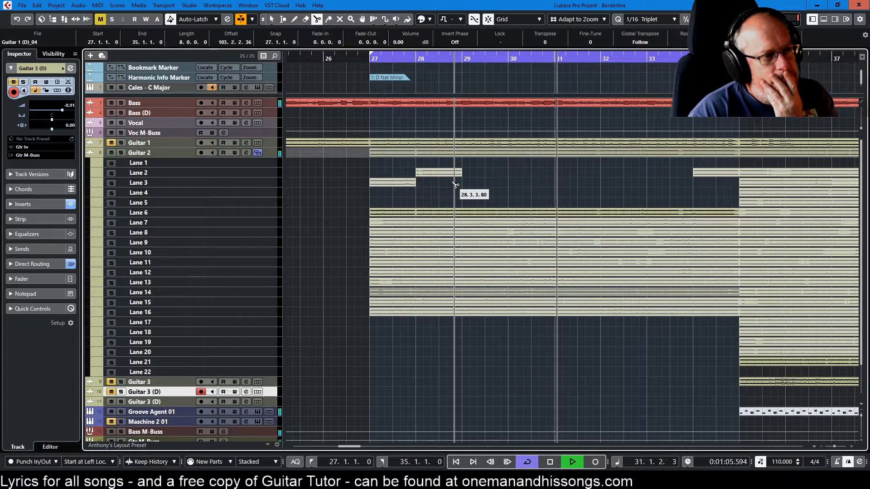
click(583, 216)
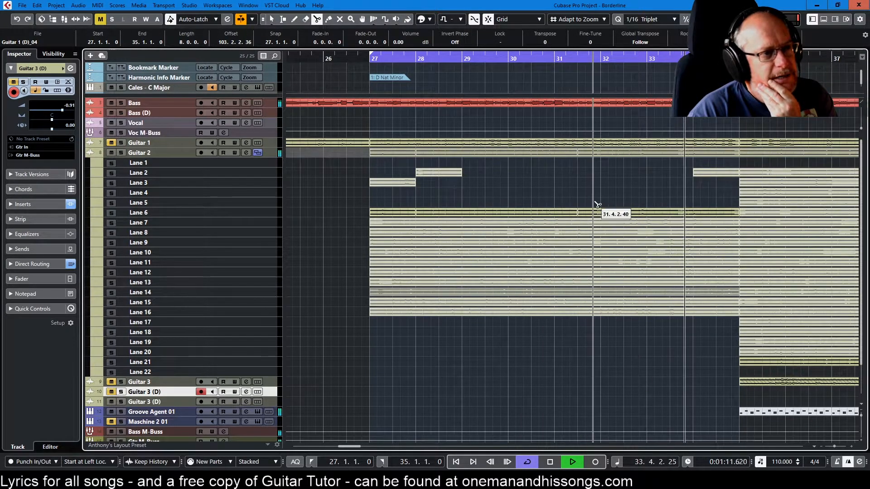
Erase the Lane 6 pieces from bar 31 beat 3 to bar 35 and from bar 27 to bar 28, keeping the middle piece
right_click(644, 198)
click(634, 197)
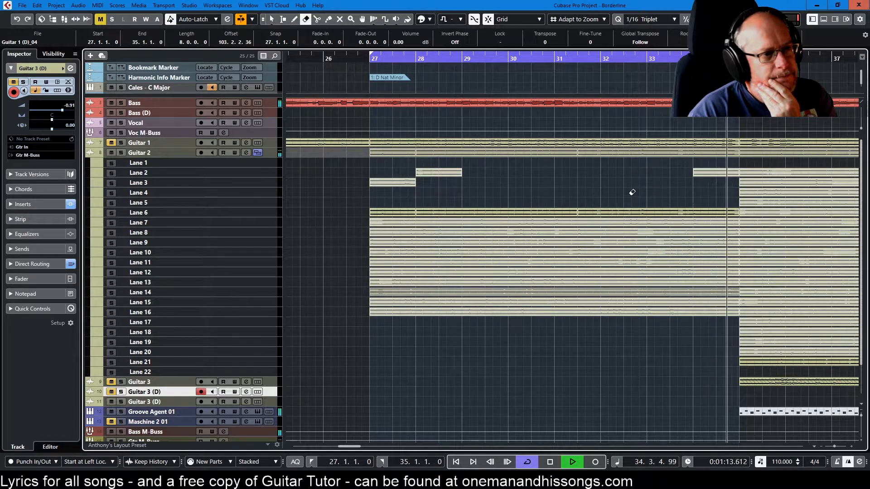
click(625, 212)
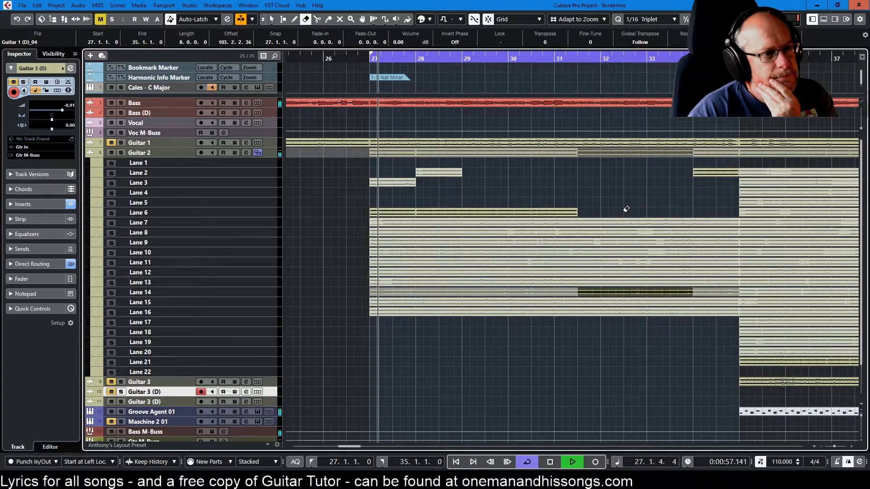
right_click(514, 176)
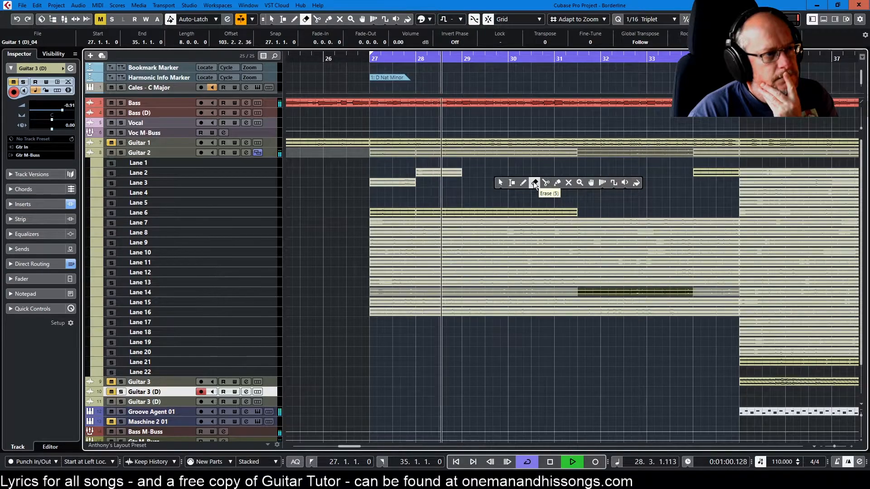
click(534, 183)
click(404, 212)
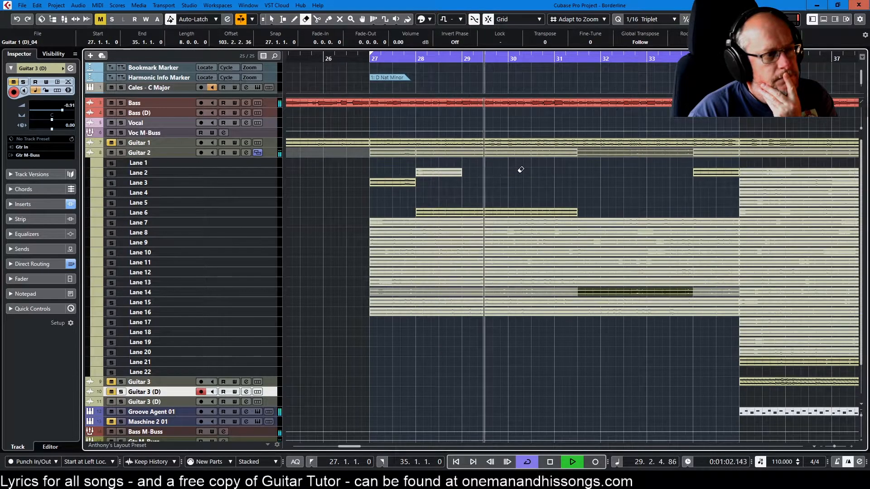
Make Lane 7 the active Guitar 2 take for bars 27 to 35 and restart playback at bar 27
right_click(556, 173)
click(566, 172)
right_click(642, 183)
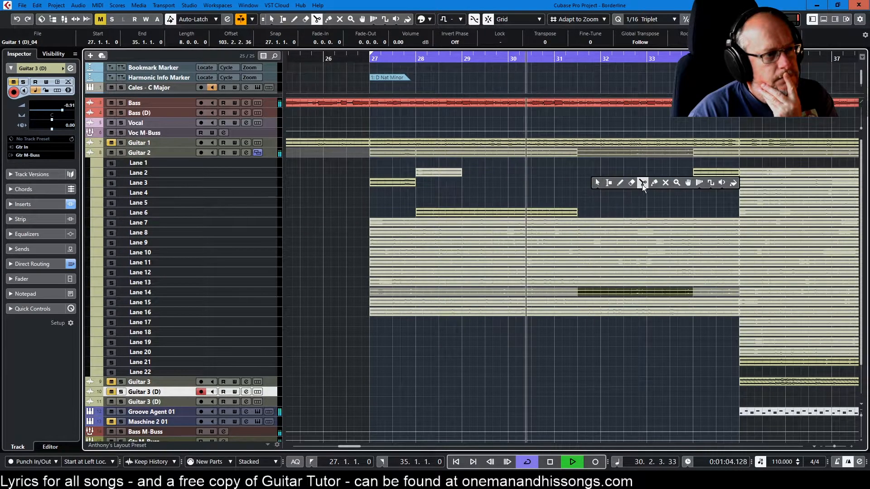
click(688, 182)
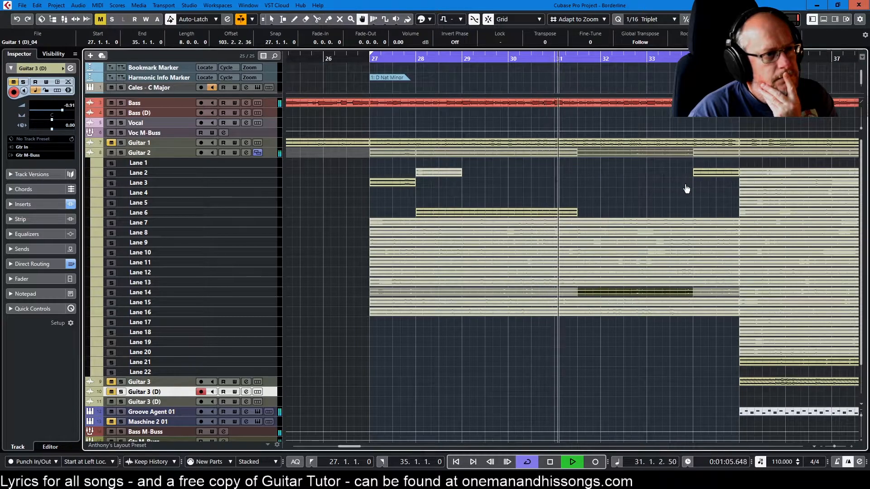
click(639, 225)
key(KP_1)
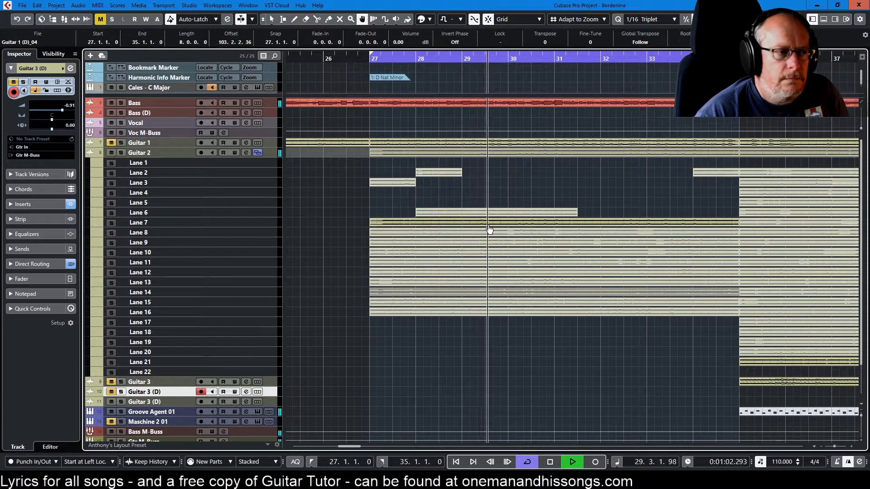
Audition the Lane 7 take and split it at bars 30 and 33
right_click(648, 204)
click(668, 203)
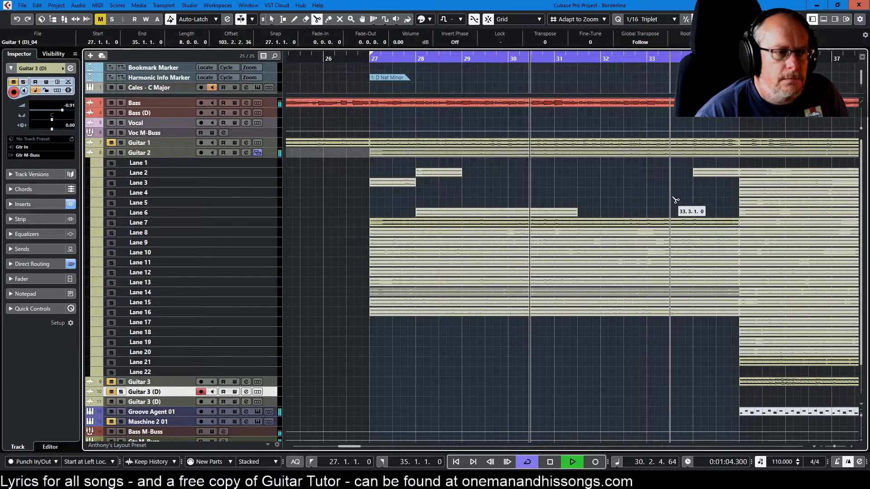
key(space)
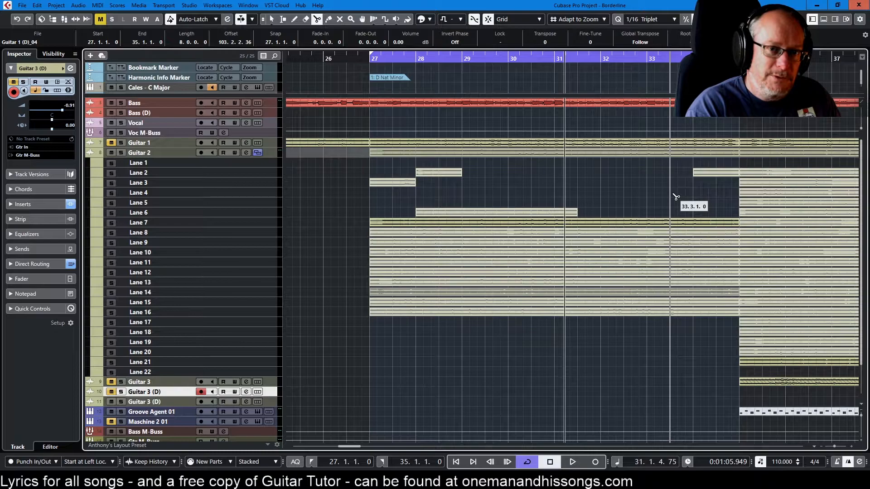
key(space)
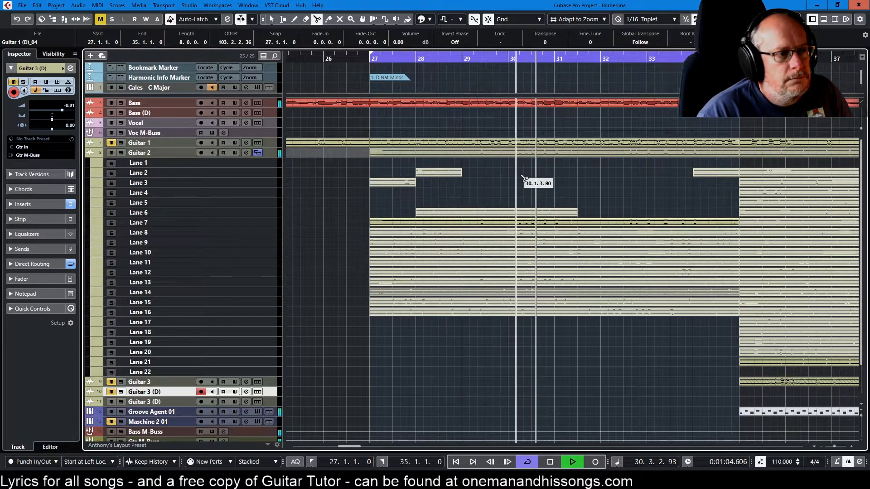
click(511, 225)
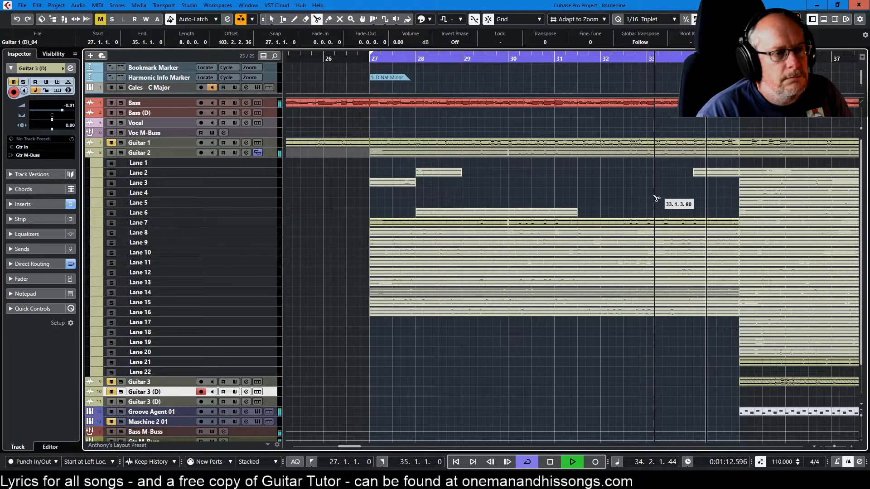
Erase the Lane 7 piece between bars 30 and 33, keeping the pieces on either side
right_click(698, 202)
click(698, 202)
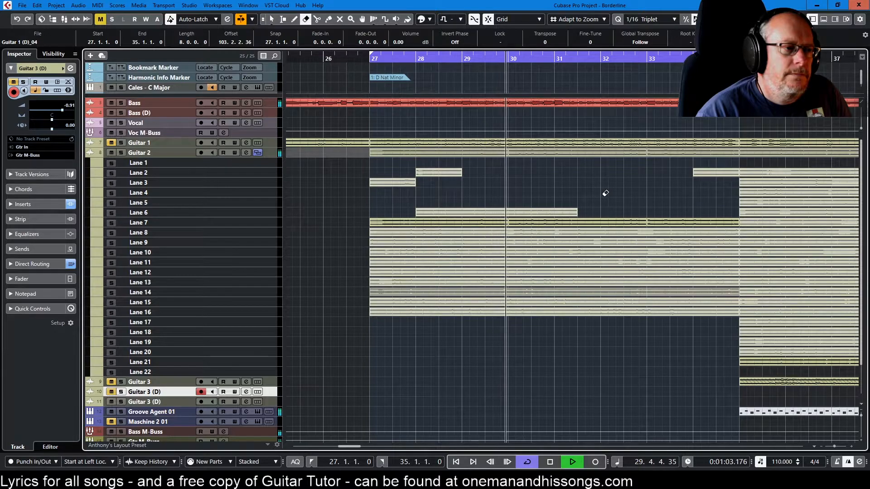
click(601, 218)
Make Lane 8 the active Guitar 2 take for bars 27 to 35 and restart playback at bar 27
right_click(601, 216)
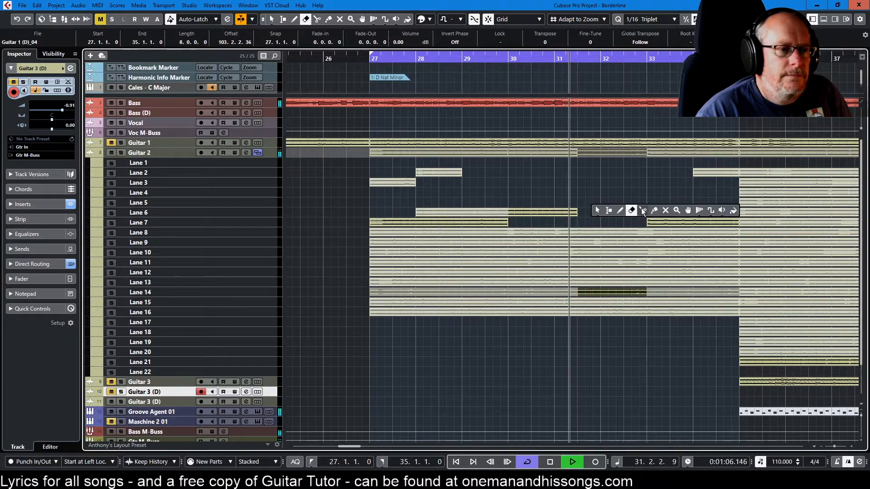
click(687, 210)
click(628, 233)
key(KP_1)
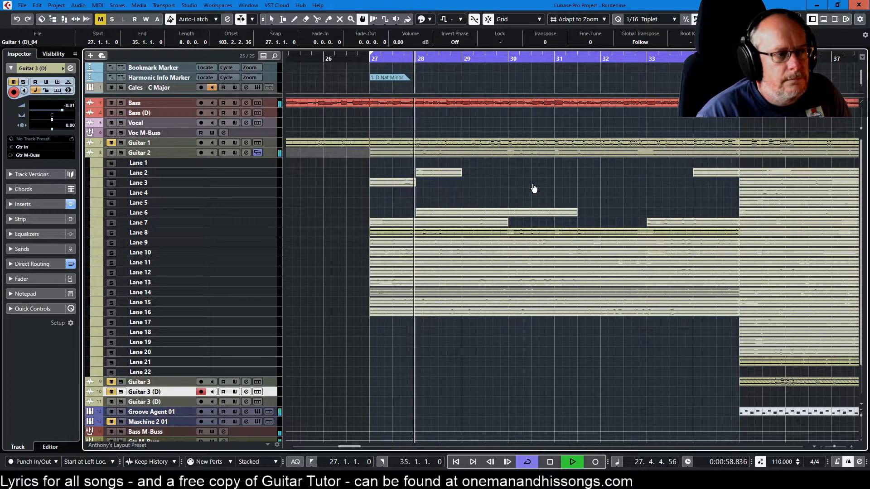
Audition the Lane 8 take, and make Lane 9 the active Guitar 2 take for bars 27 to 35 with the Comp tool
right_click(578, 186)
click(579, 185)
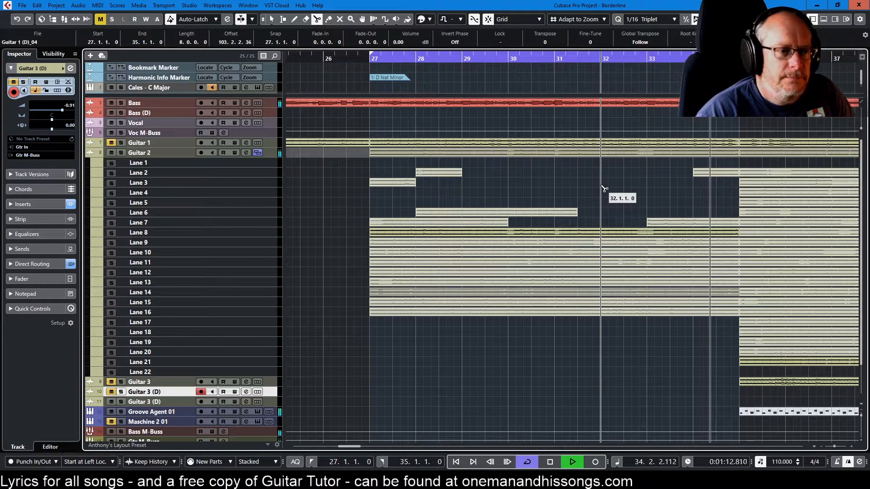
right_click(647, 191)
click(691, 189)
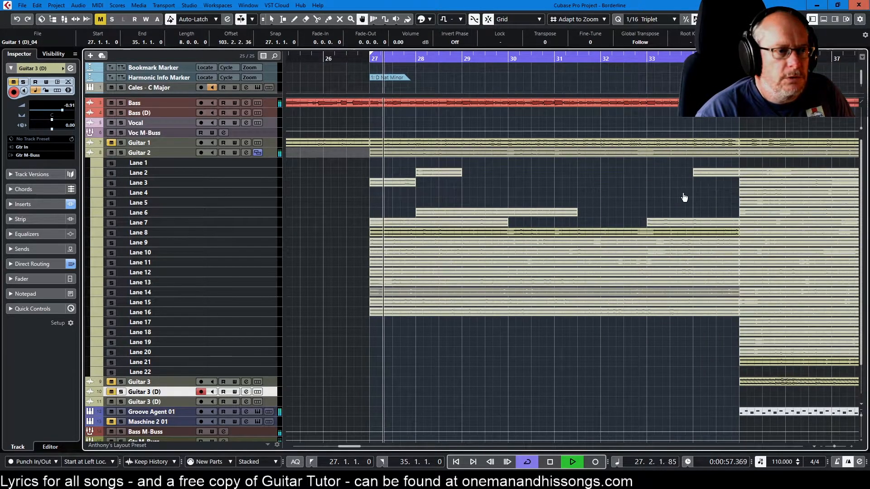
Erase the whole Lane 8 take between bars 27 and 35 and restart playback at bar 27
right_click(653, 205)
click(653, 205)
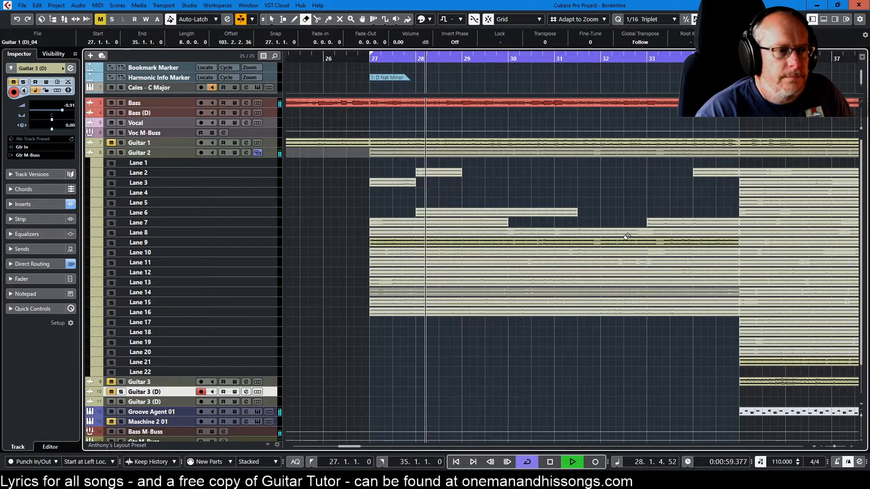
key(KP_1)
Audition the Lane 9 take, and make Lane 10 the active Guitar 2 take for bars 27 to 35 with the Comp tool
right_click(595, 198)
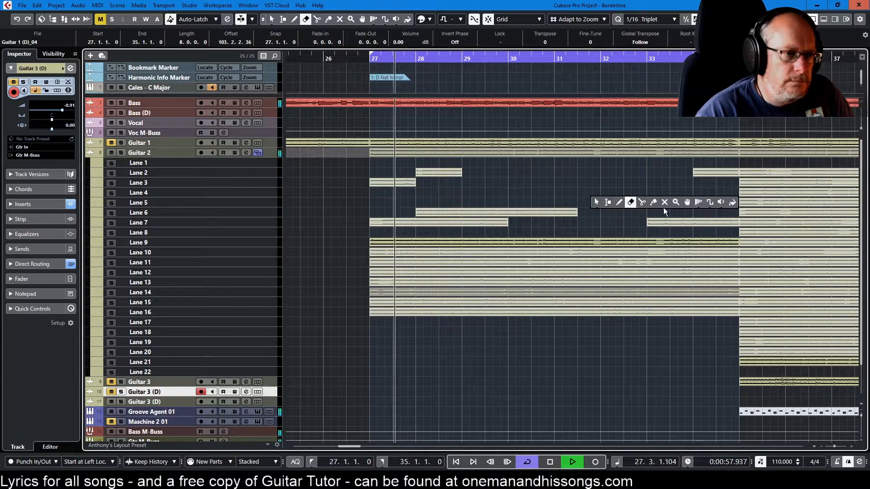
click(642, 203)
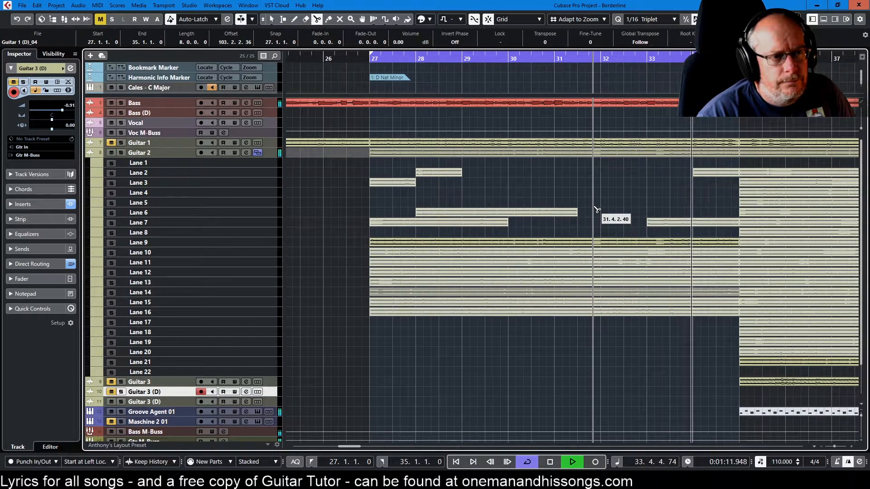
right_click(614, 231)
click(705, 231)
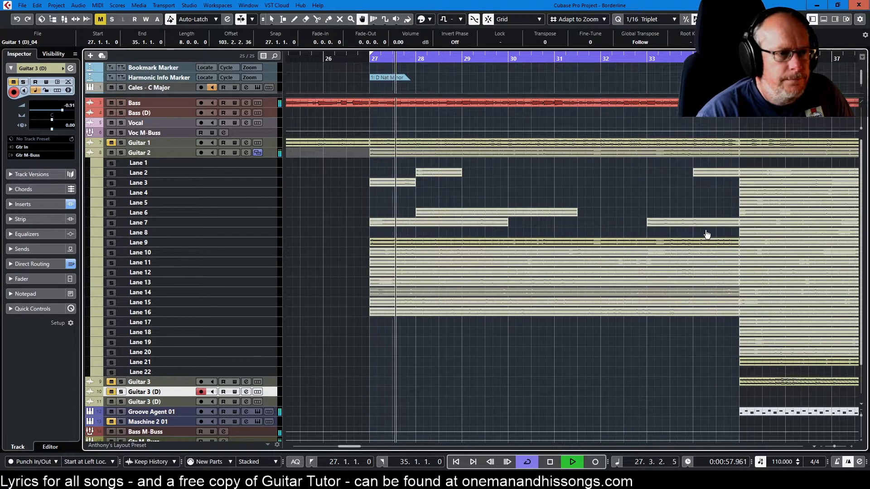
click(666, 253)
Erase the whole Lane 9 take between bars 27 and 35 and restart playback at bar 27
right_click(659, 220)
click(659, 220)
click(643, 240)
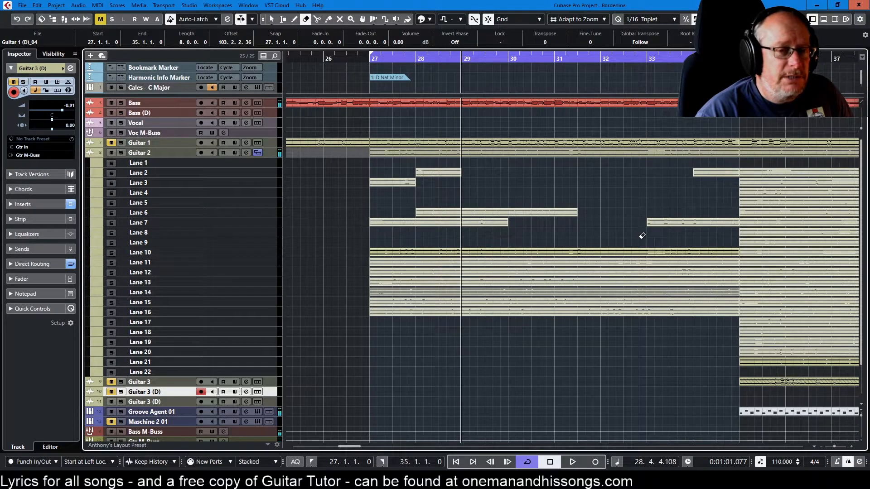
key(space)
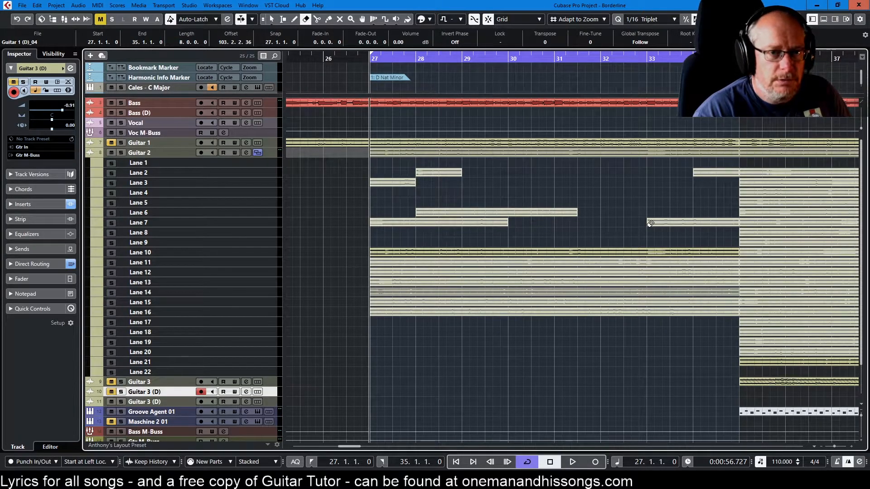
key(space)
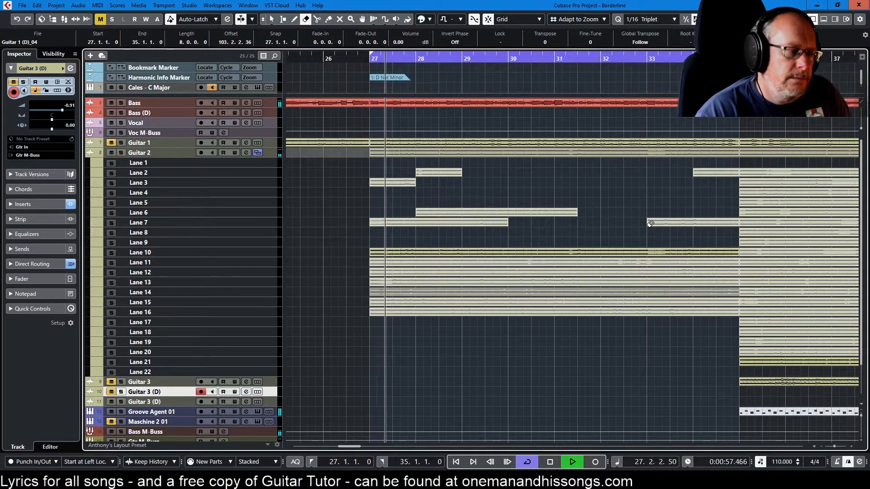
Split the Lane 10 take at bar 33 beat 3 and erase the part from bar 27 up to the cut
right_click(564, 215)
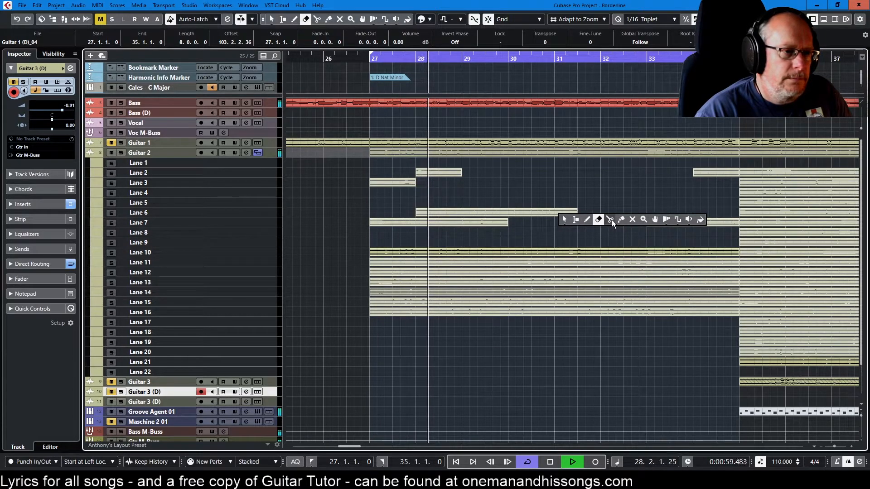
click(611, 219)
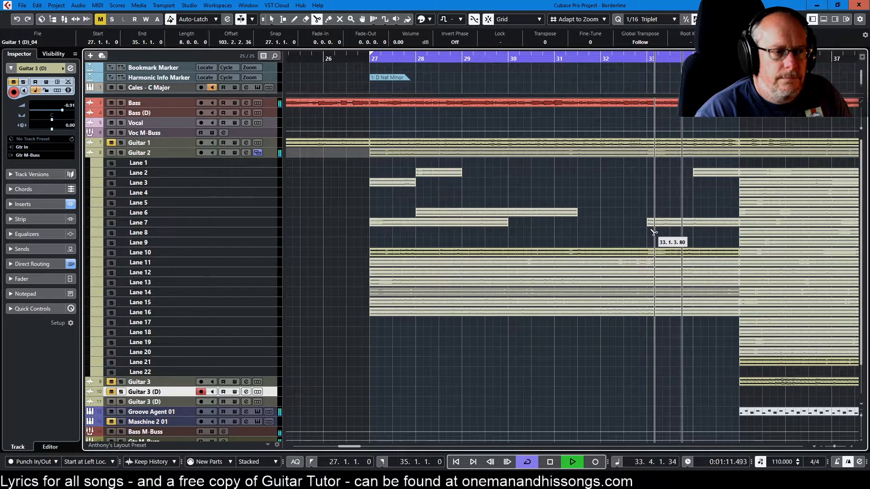
click(669, 257)
key(5)
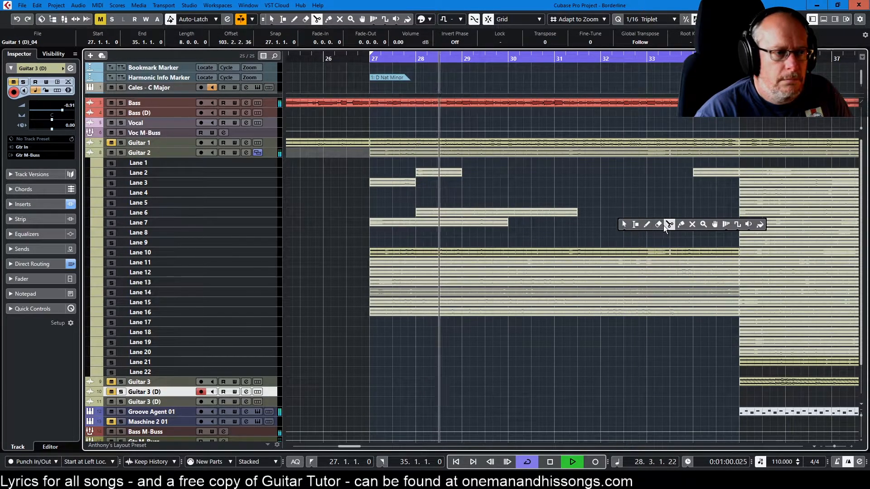
click(643, 252)
Make Lane 11 the active Guitar 2 take for bars 27 to 35 with the Comp tool and restart playback at bar 27
right_click(650, 233)
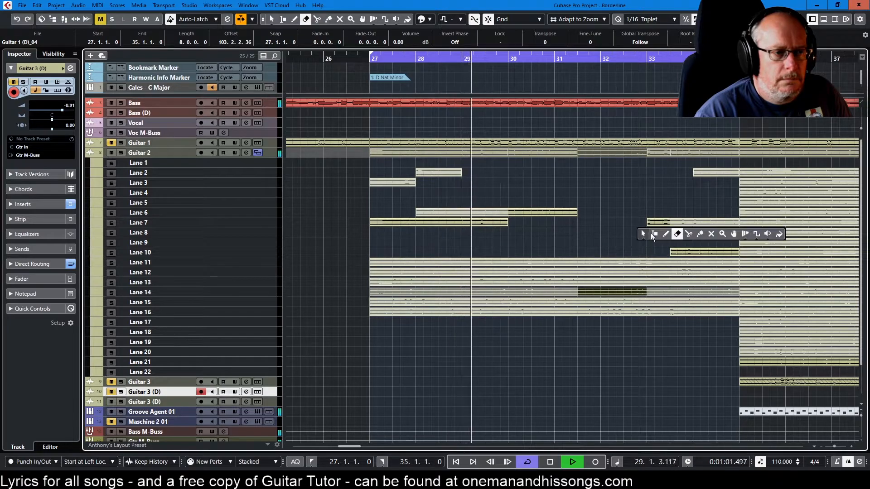
click(733, 234)
key(space)
key(space)
Audition the Lane 11 take and split it at bar 29 beat 3 and at bar 31 beat 3
right_click(585, 183)
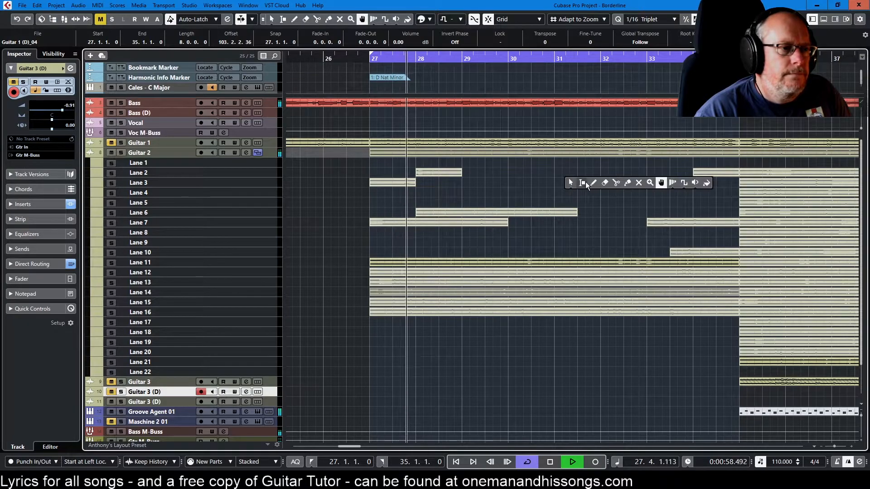
click(616, 183)
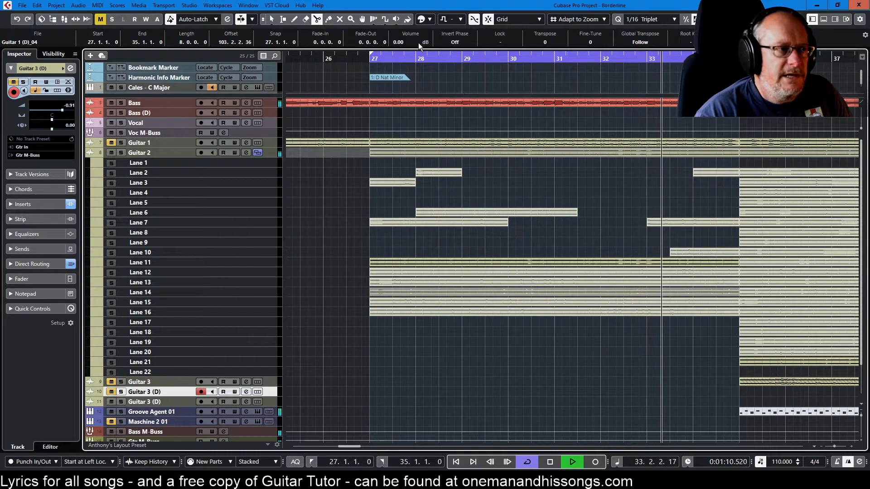
click(428, 56)
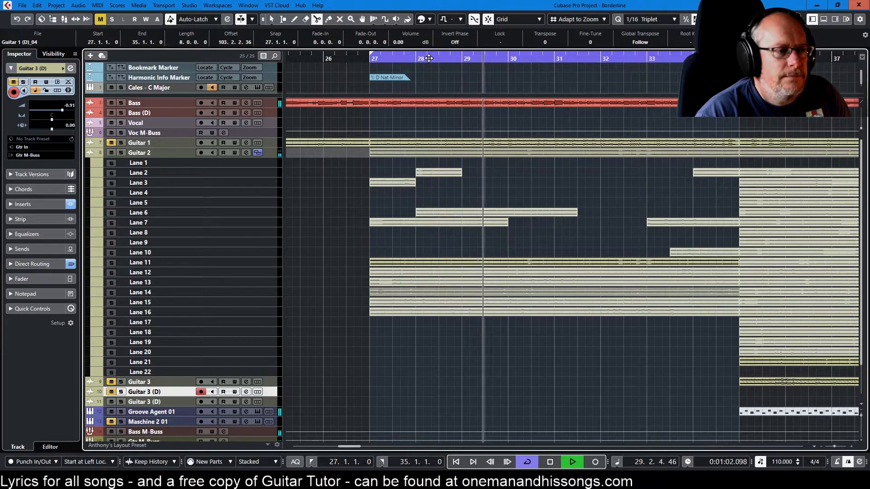
click(485, 262)
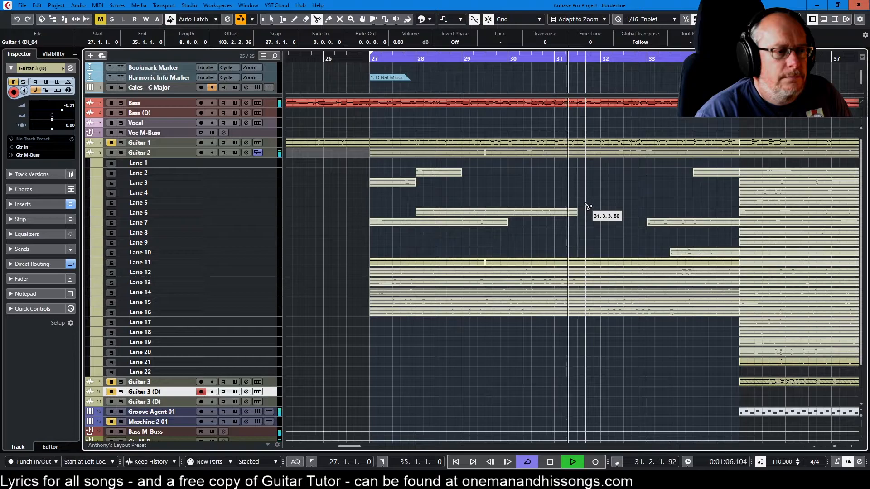
click(578, 262)
Erase the Lane 11 pieces before bar 29 beat 3 and after bar 31 beat 3, keeping the middle piece
right_click(623, 226)
click(659, 227)
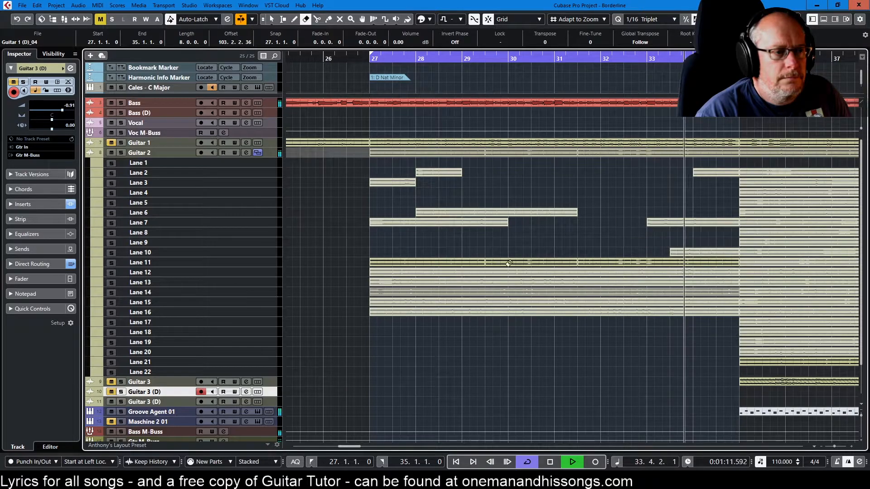
click(471, 263)
click(623, 259)
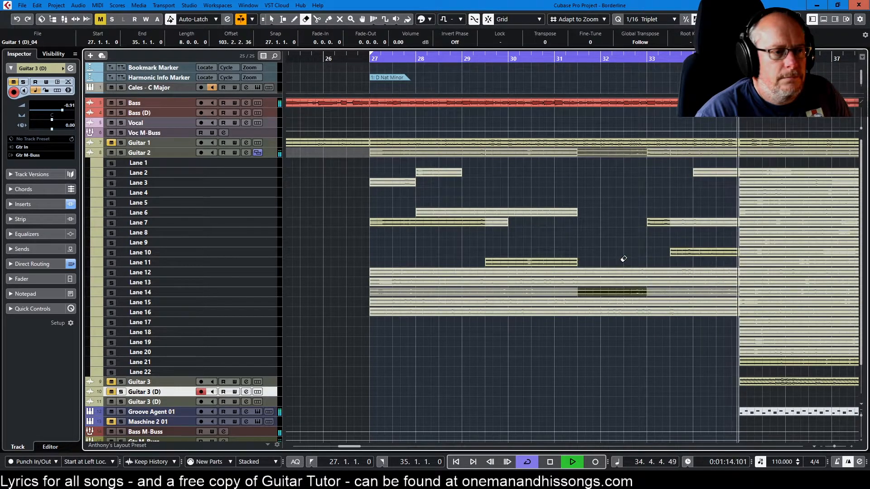
Make Lane 12 the active Guitar 2 take for bars 27 to 35 with the Comp tool and restart playback at bar 27
right_click(630, 240)
click(720, 246)
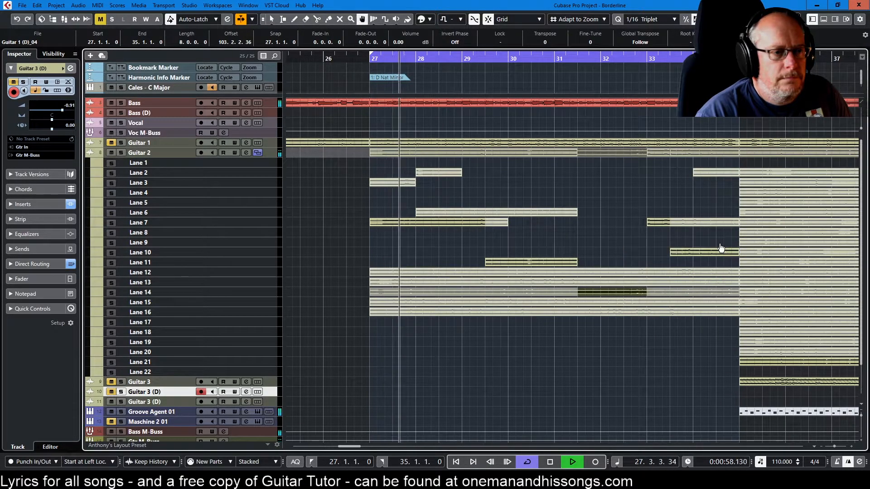
click(605, 273)
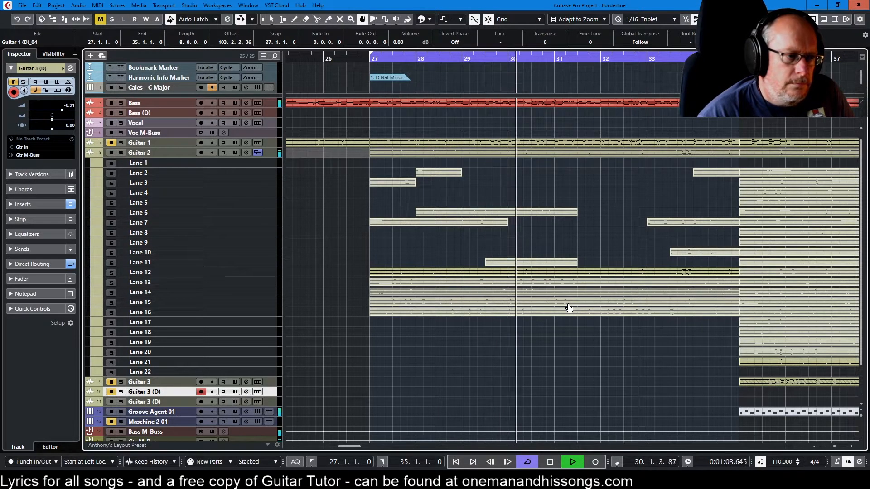
key(KP_1)
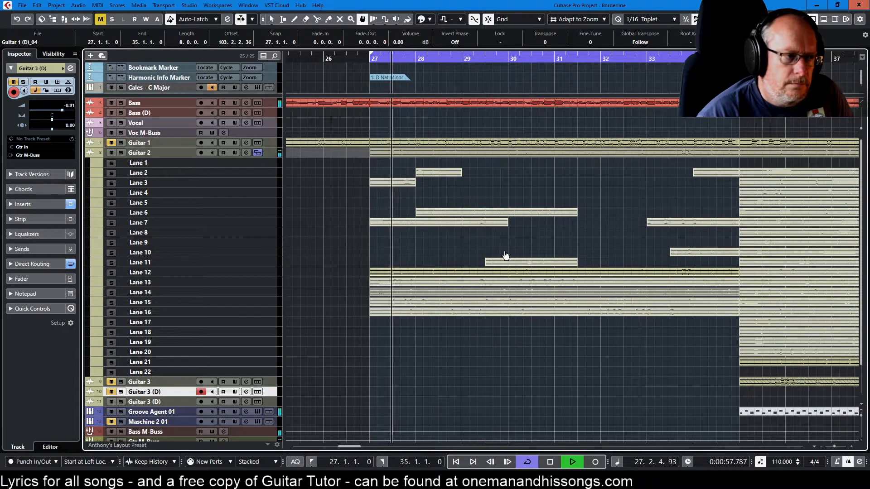
Split the Lane 12 take at bar 27 beat 3 and at bar 29 beat 3, and restart playback at bar 27
right_click(436, 249)
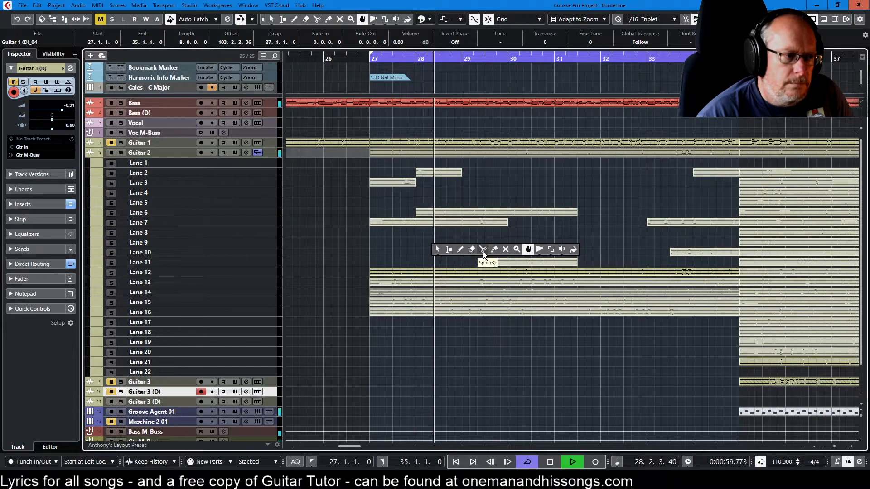
click(483, 250)
click(393, 272)
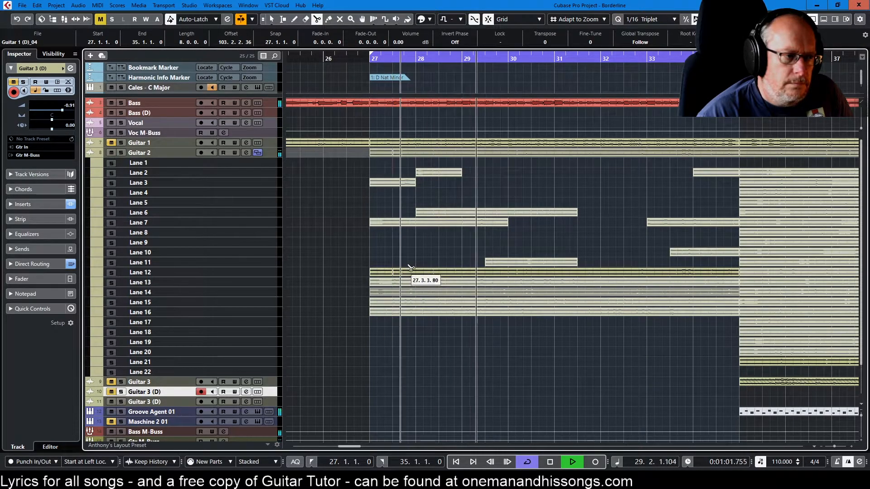
click(484, 272)
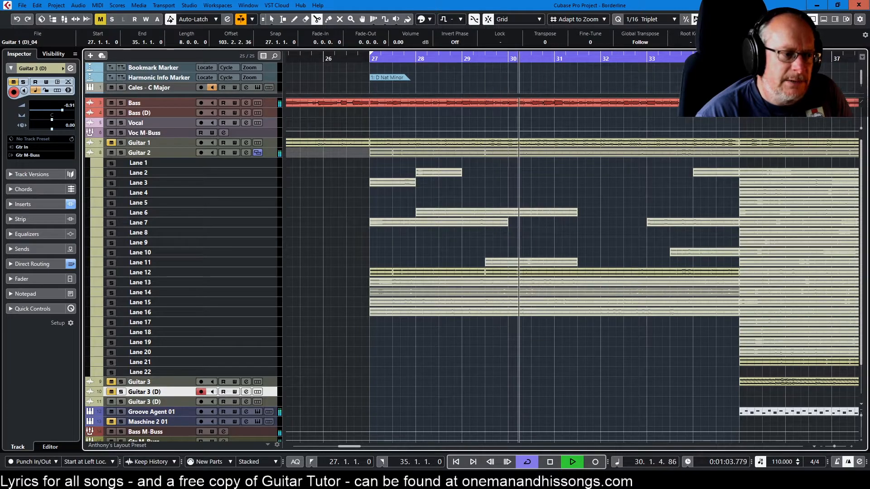
key(space)
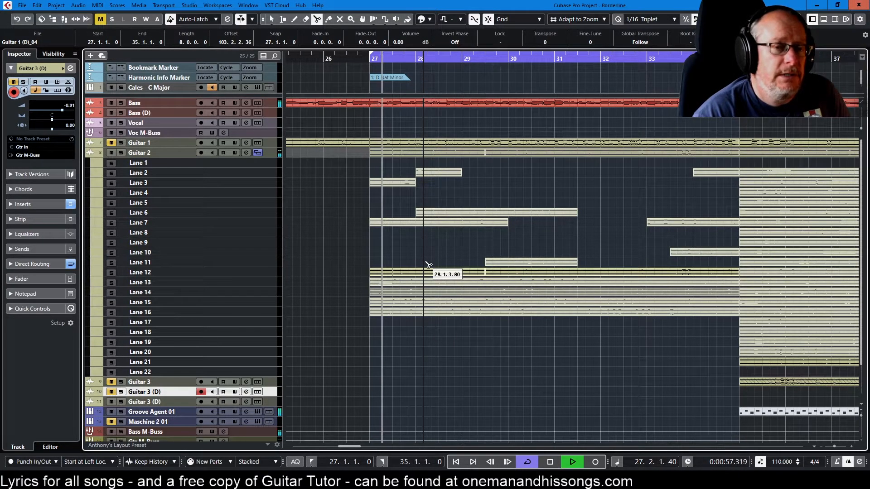
Erase the opening Lane 12 piece from bar 27 to bar 27 beat 3
right_click(476, 249)
click(481, 251)
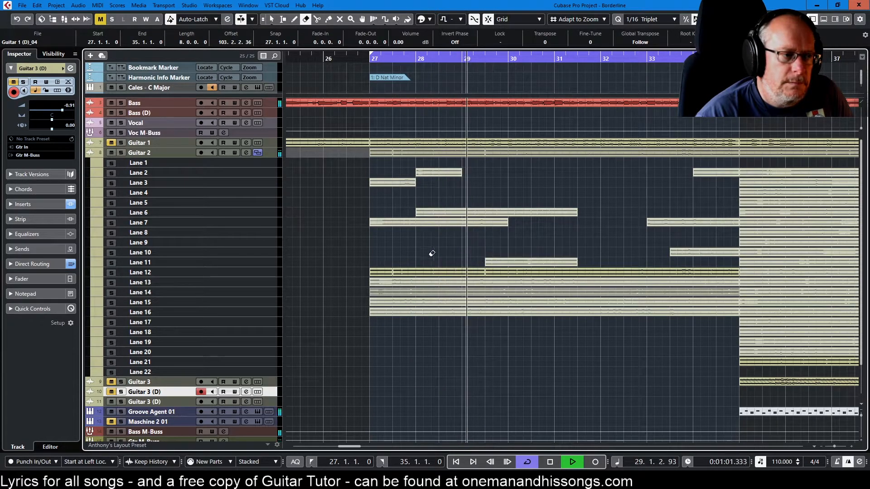
click(378, 271)
Replay the rest of the Lane 12 take from bars 29 and 33 and split it at bar 34
right_click(521, 245)
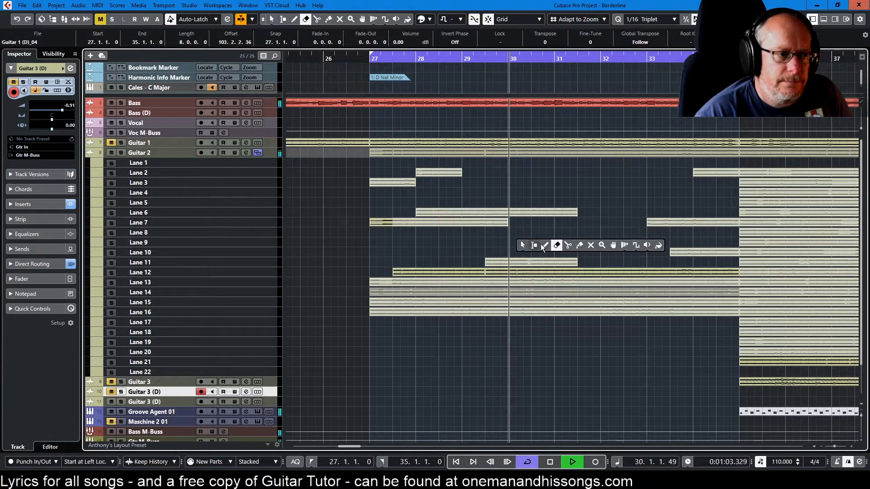
click(520, 240)
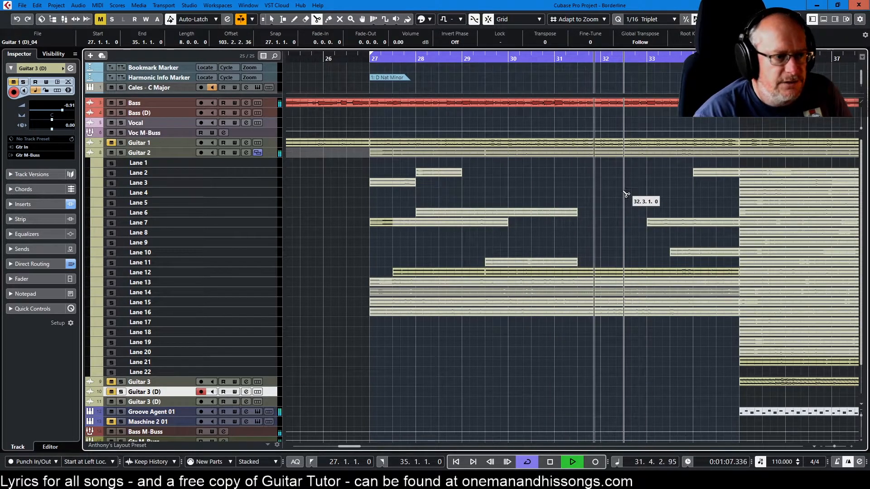
click(482, 59)
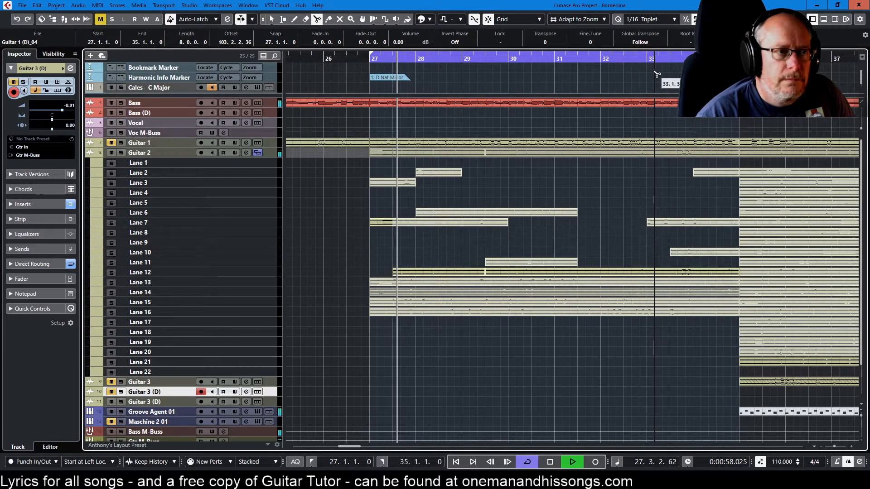
click(654, 60)
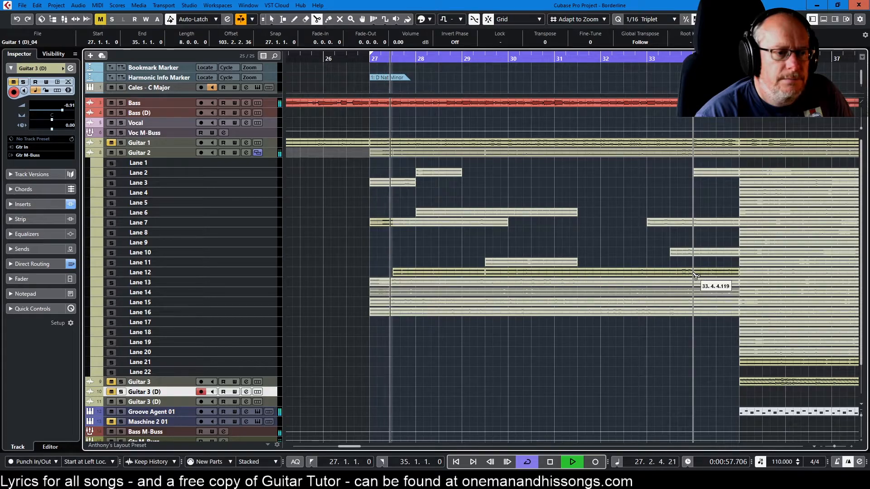
Erase the Lane 12 piece between bar 29 beat 3 and bar 34, keeping the pieces on either side
right_click(675, 239)
click(670, 238)
click(637, 271)
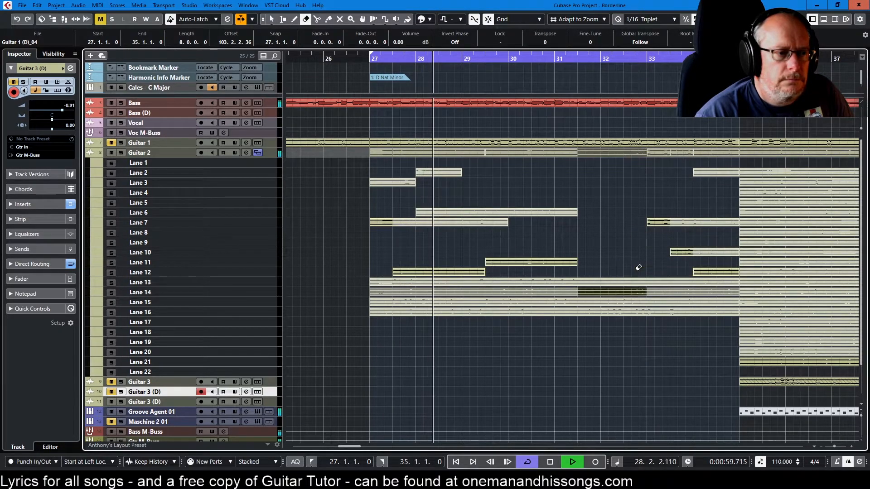
Make Lane 13 the active Guitar 2 take for bars 27 to 35 with the Comp tool
right_click(675, 232)
click(728, 230)
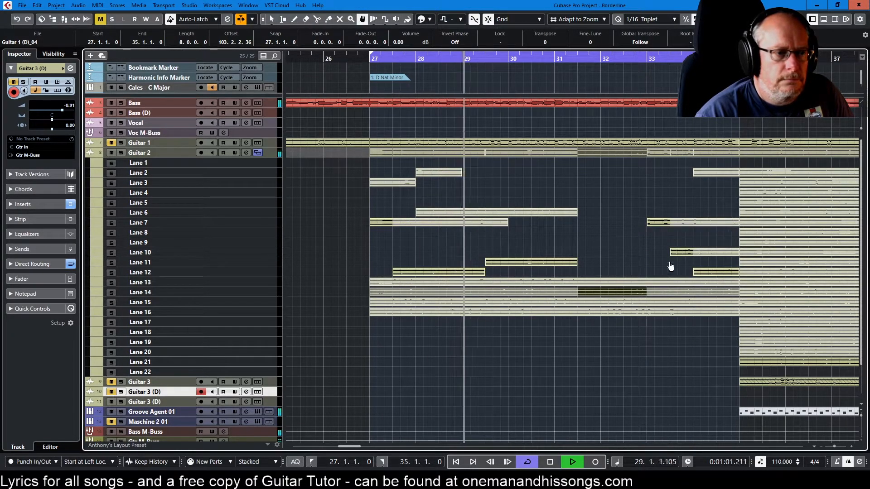
click(643, 285)
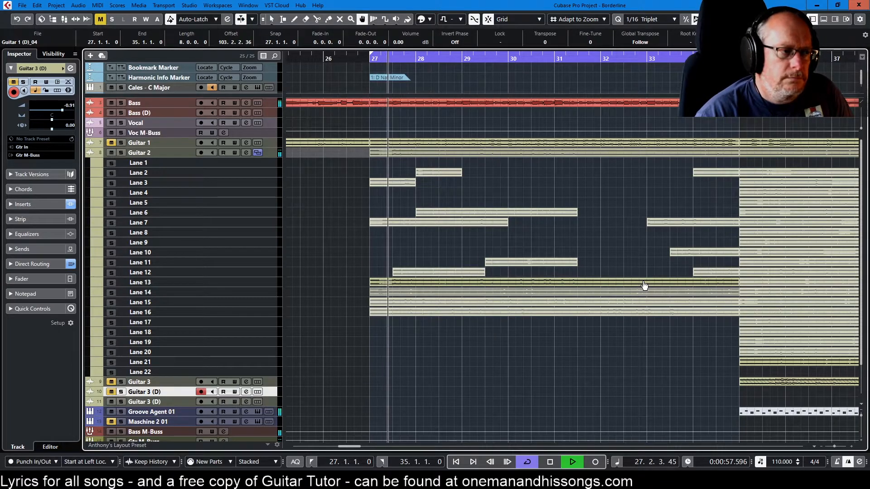
Audition the Lane 13 take, replay it from around bar 33, and return to the Comp tool
right_click(622, 241)
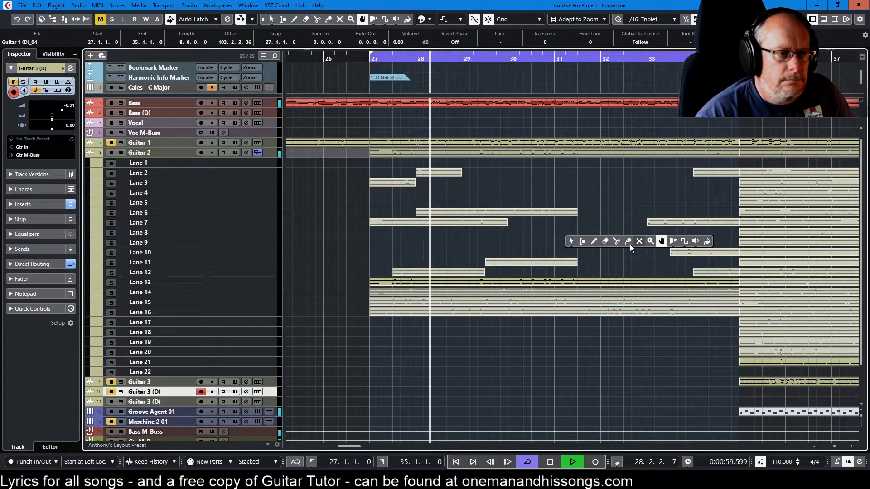
click(617, 242)
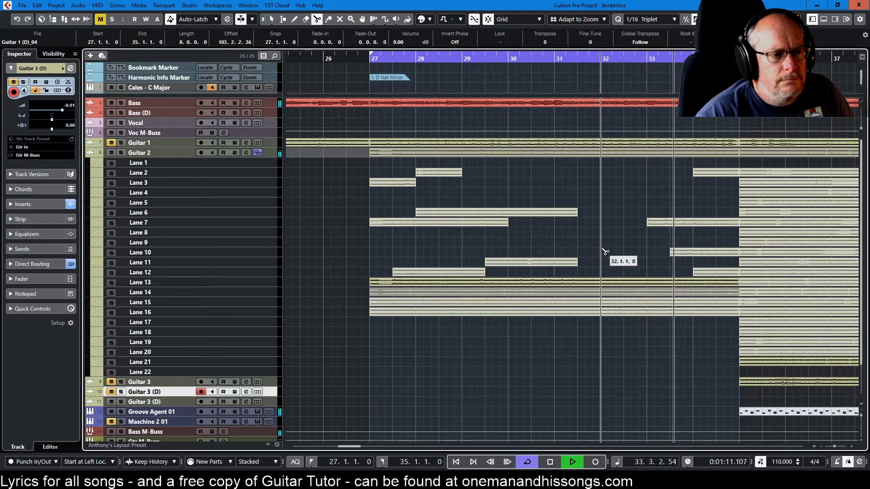
right_click(630, 265)
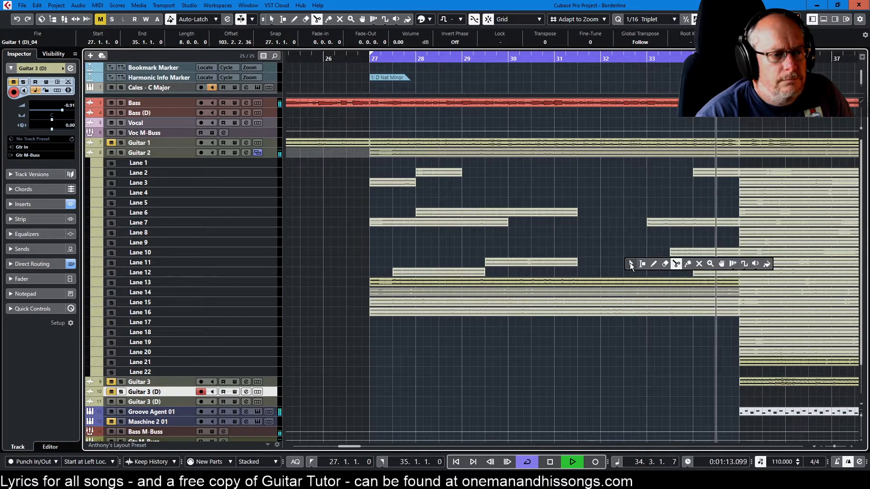
click(722, 265)
click(664, 58)
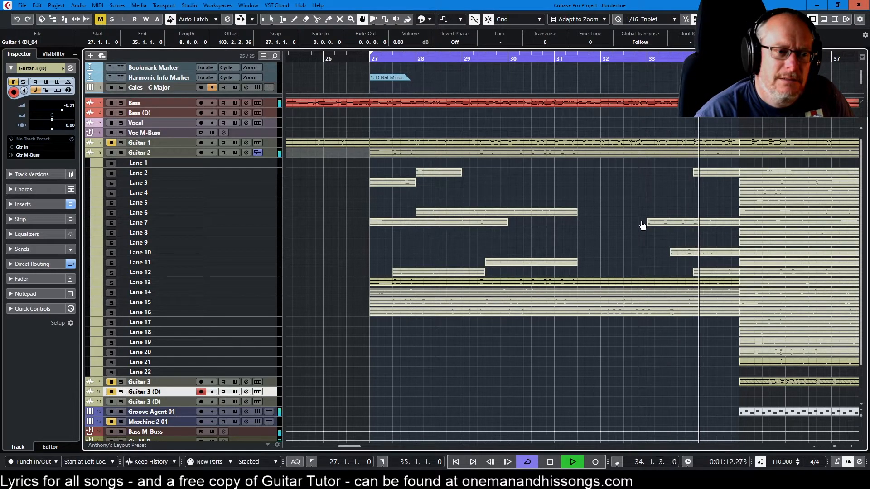
Split the Lane 13 take at bar 34, stop playback, and erase the piece between bars 27 and 34
right_click(628, 199)
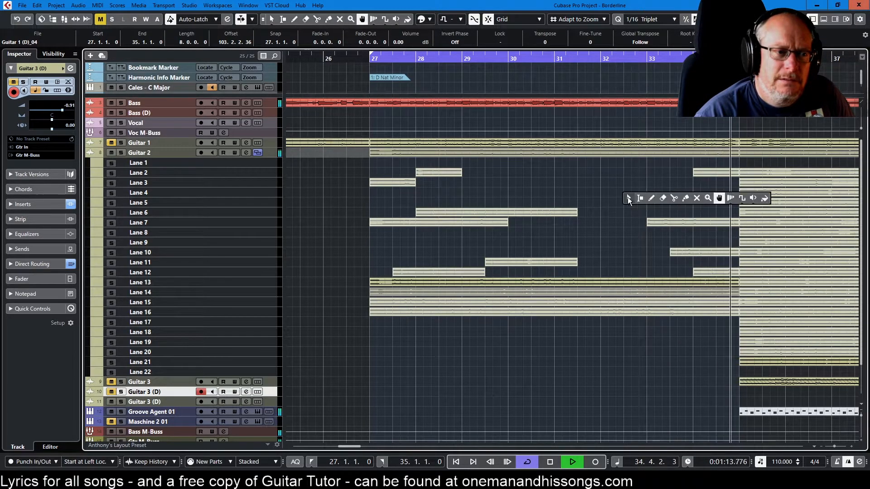
click(676, 198)
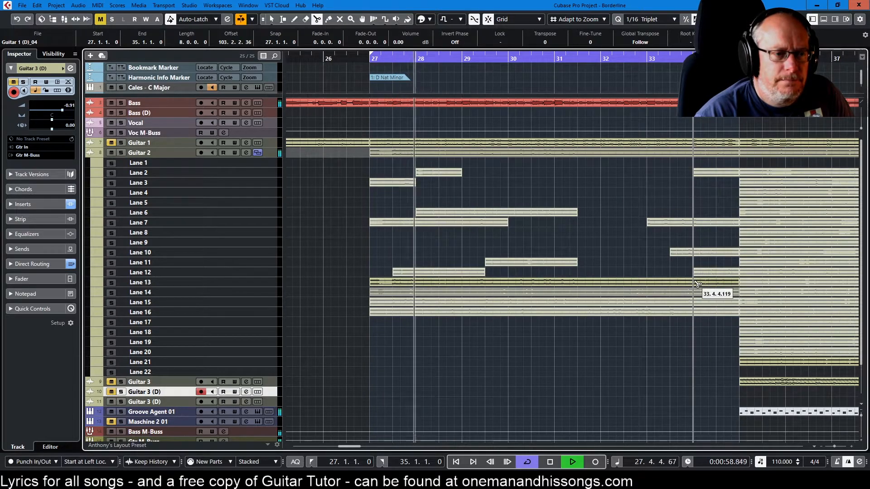
key(space)
right_click(642, 253)
click(673, 251)
click(642, 280)
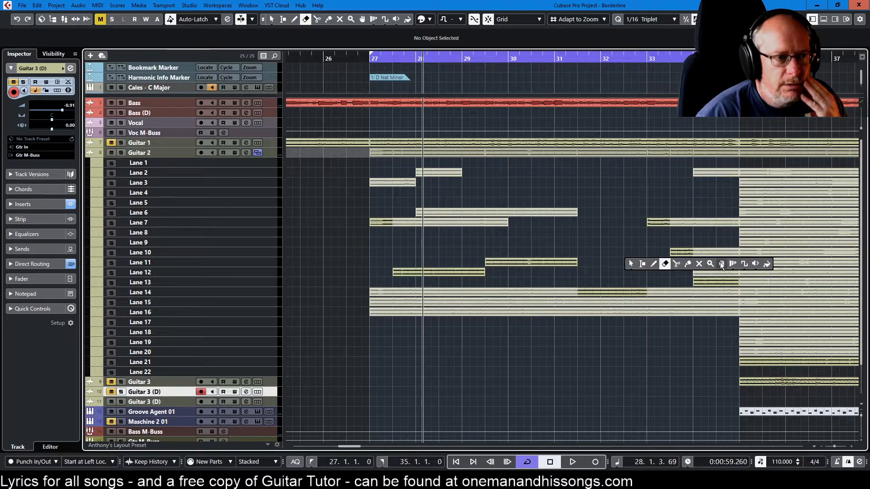
Make Lane 14 the active Guitar 2 take for bars 27 to 35 with the Comp tool and audition it
click(721, 263)
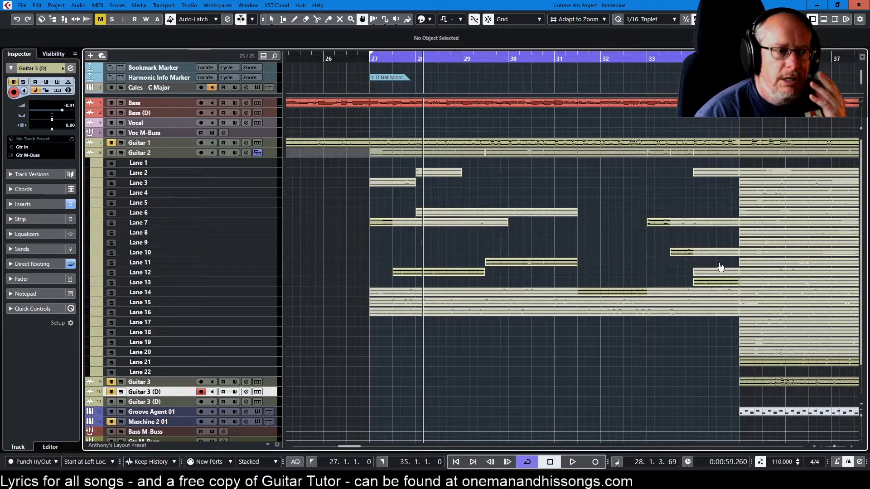
click(558, 297)
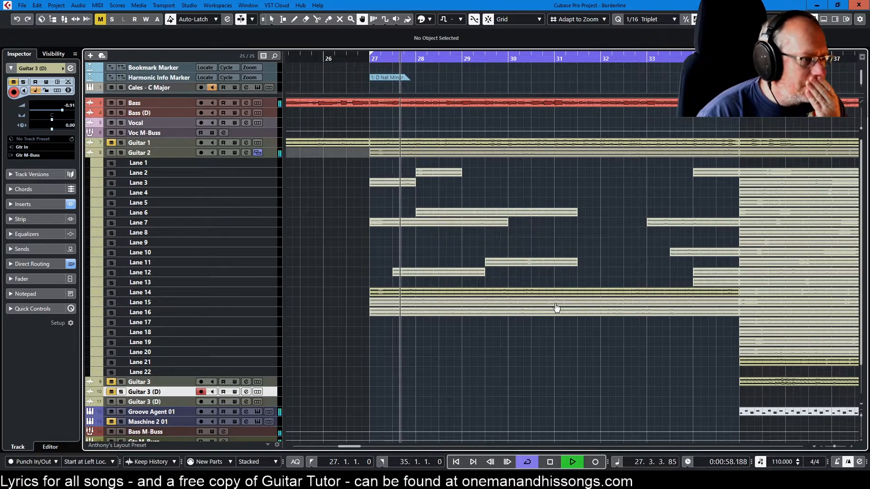
right_click(615, 225)
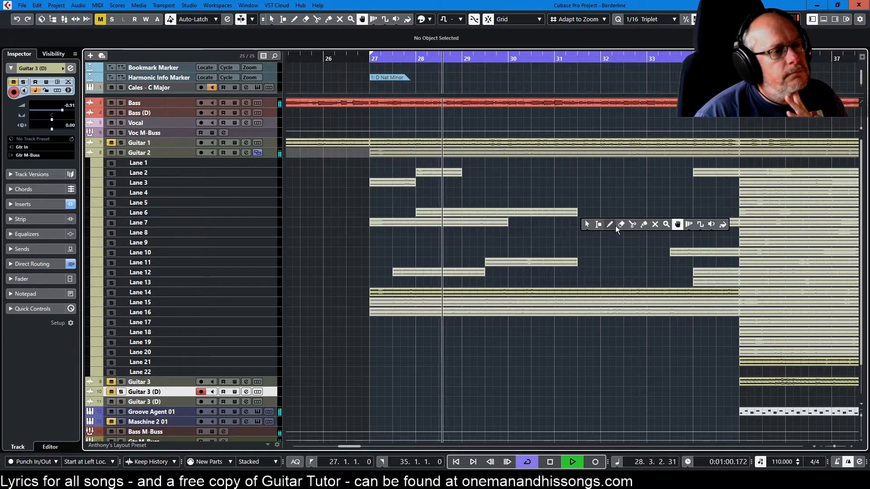
click(632, 224)
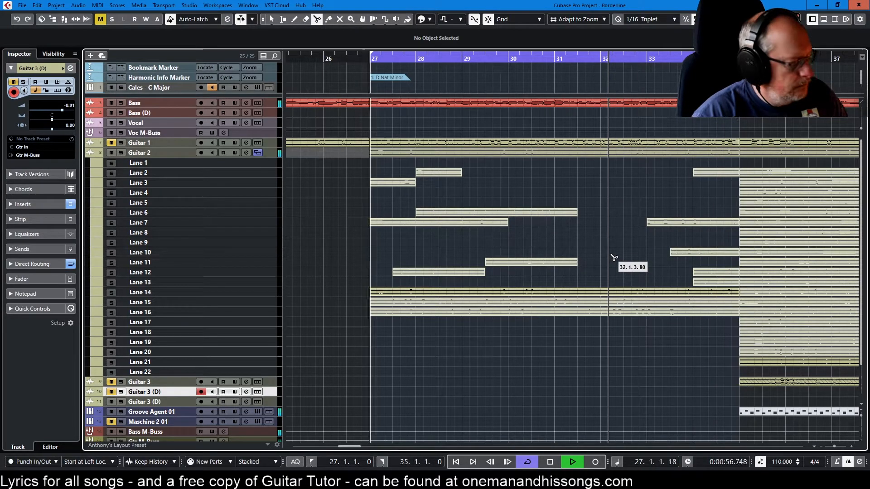
Make Lane 15 the active Guitar 2 take for bars 27 to 35 and play it from bar 27
key(8)
click(593, 303)
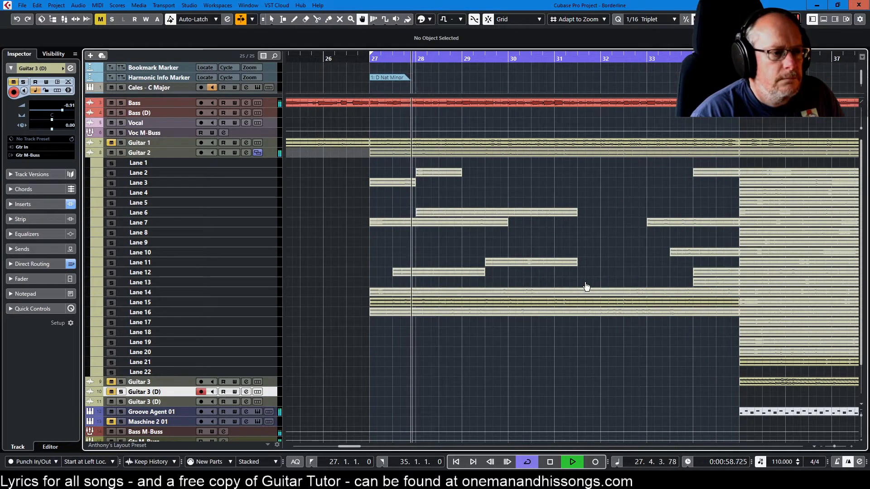
key(KP_1)
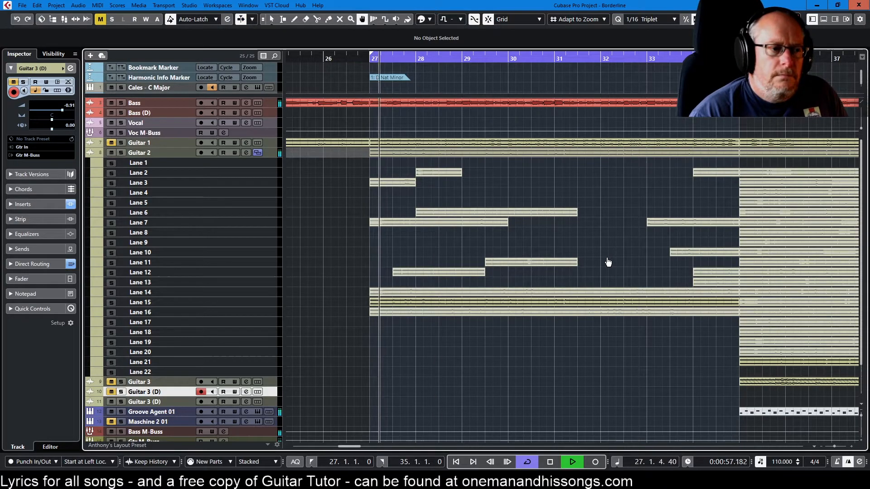
Erase the whole Lane 14 take between bars 27 and 35 and return to the Comp tool
key(5)
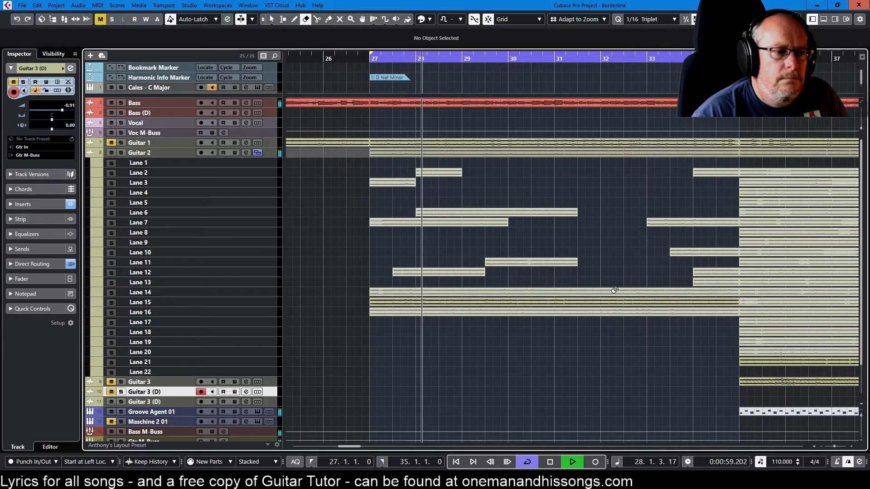
click(614, 289)
key(8)
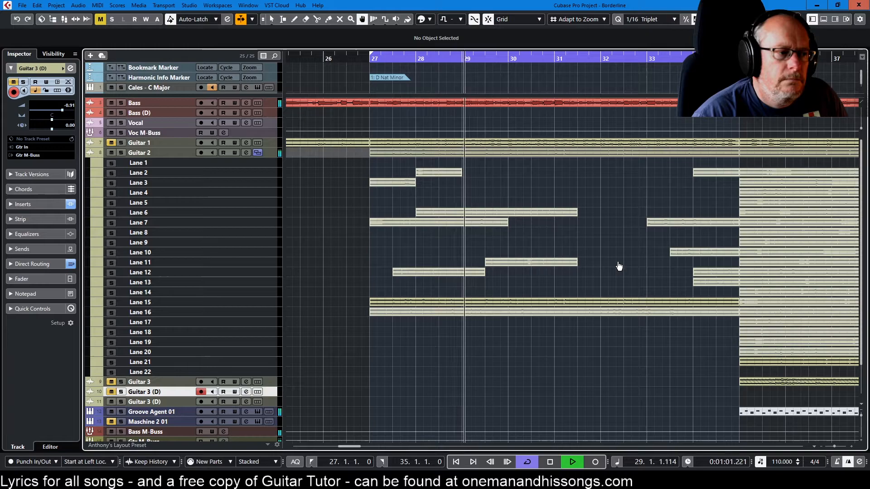
Split the Lane 15 take at bar 32 and erase the piece before it, keeping bars 32 to 35
key(3)
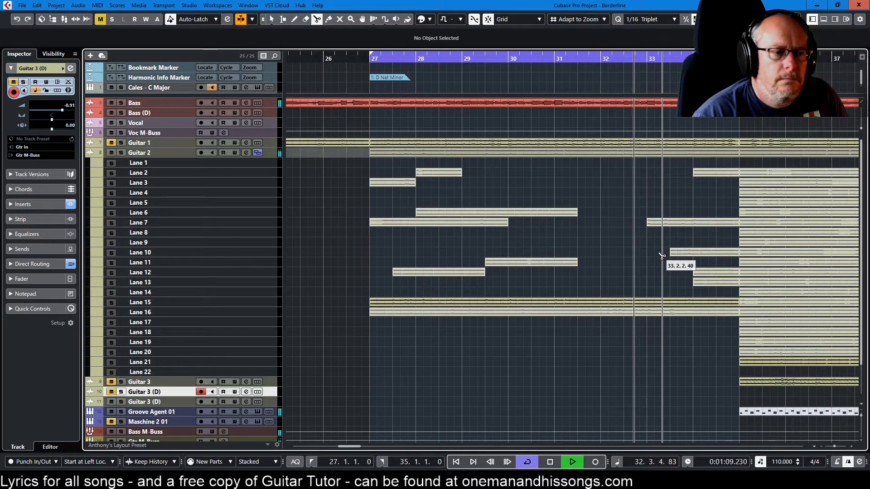
click(608, 308)
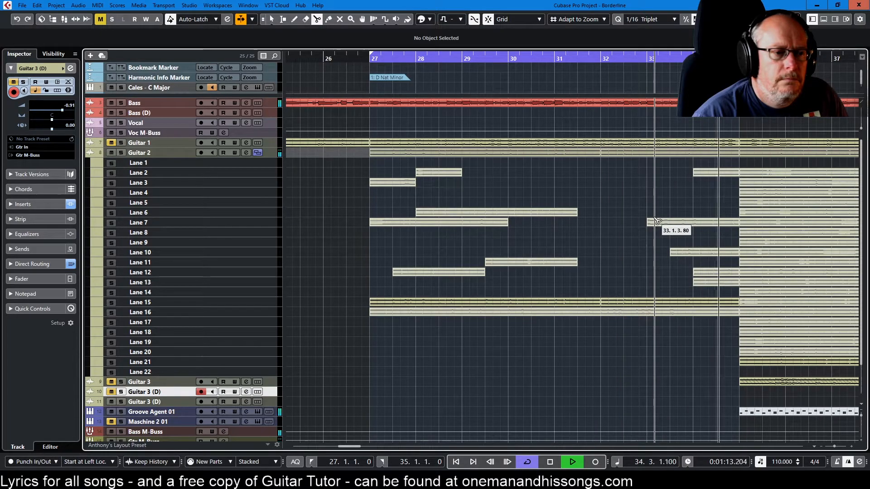
right_click(601, 275)
click(637, 275)
click(588, 300)
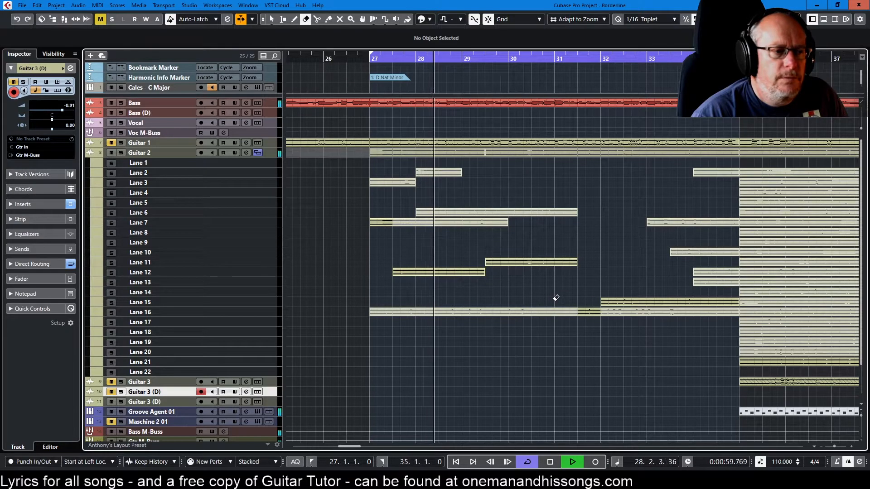
Audition Lane 16 as the active take with the Comp tool, and erase the whole take between bars 27 and 35
right_click(555, 300)
click(558, 309)
click(560, 312)
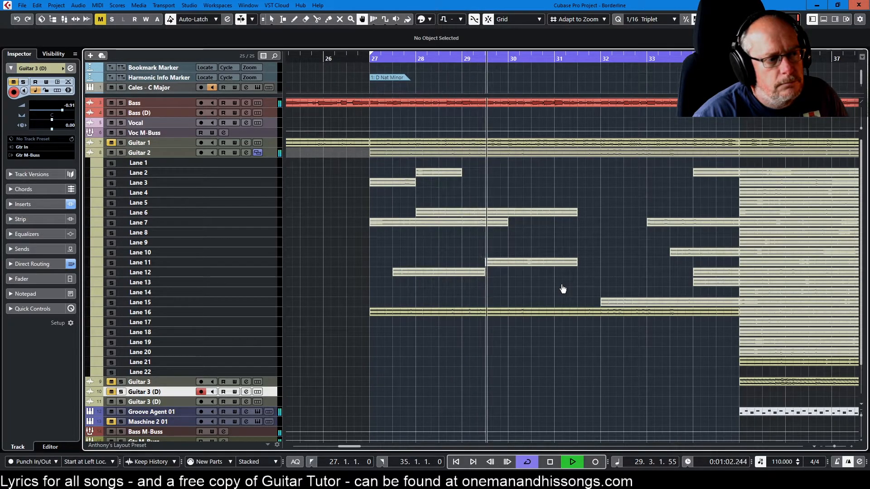
key(3)
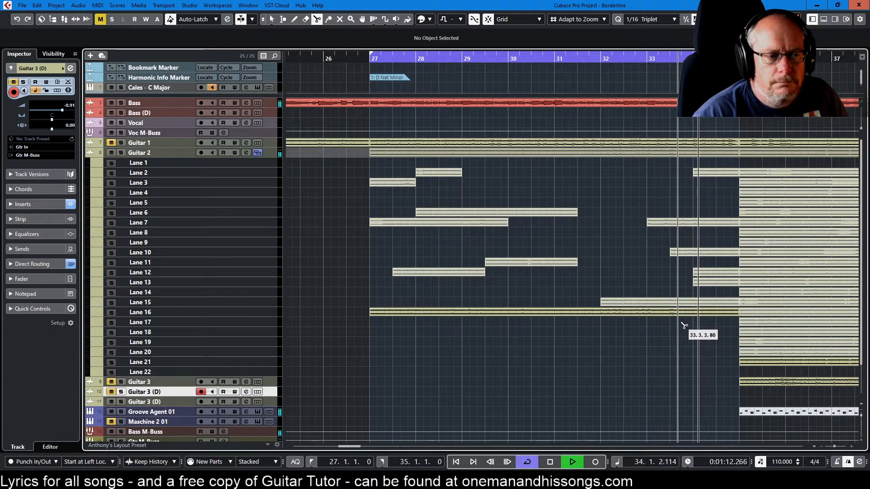
key(5)
click(657, 309)
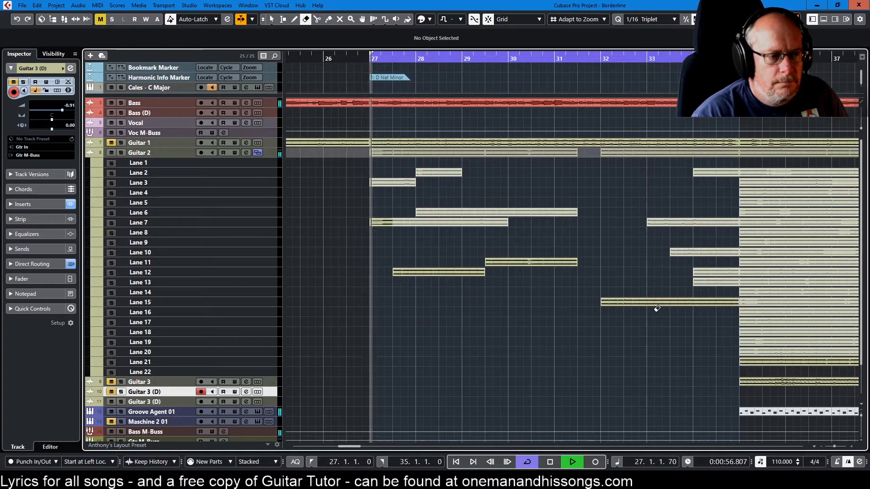
Stop playback, return to bar 27, and clean up the Guitar 2 lanes
key(Home)
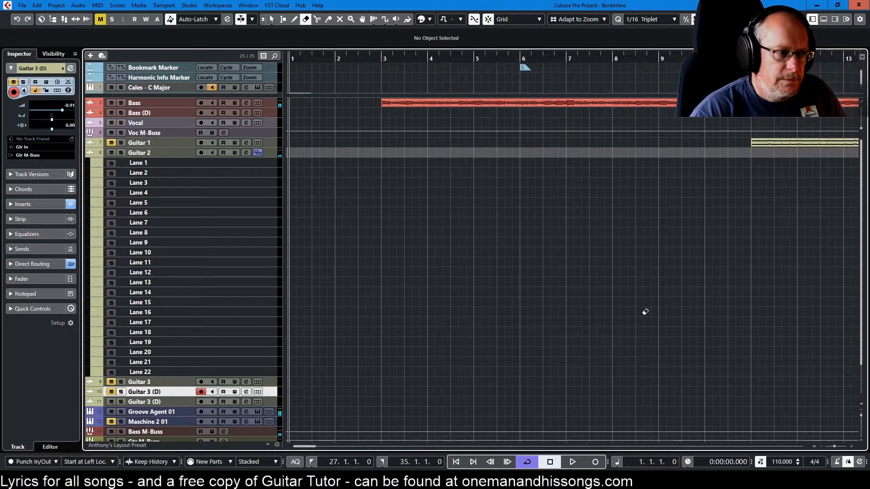
key(KP_1)
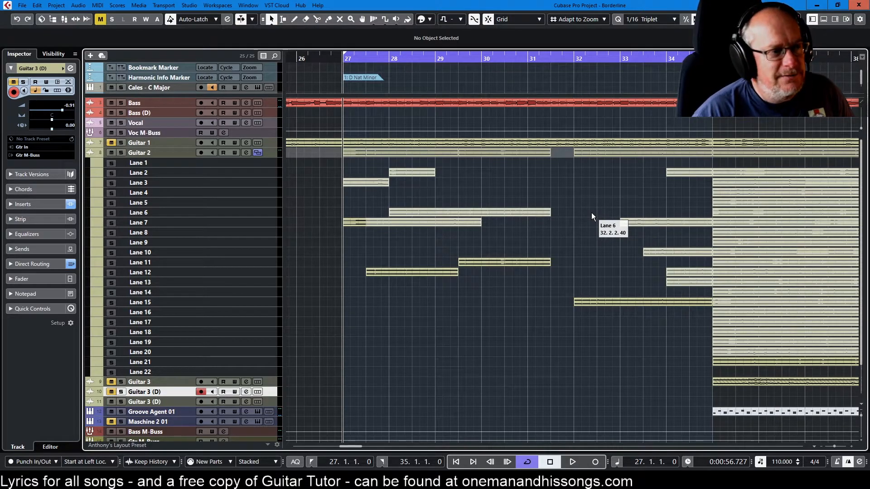
right_click(157, 153)
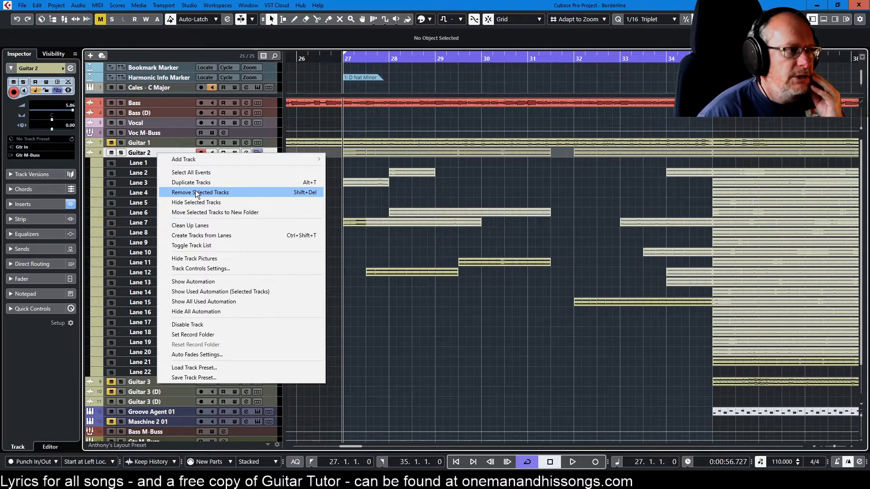
click(211, 227)
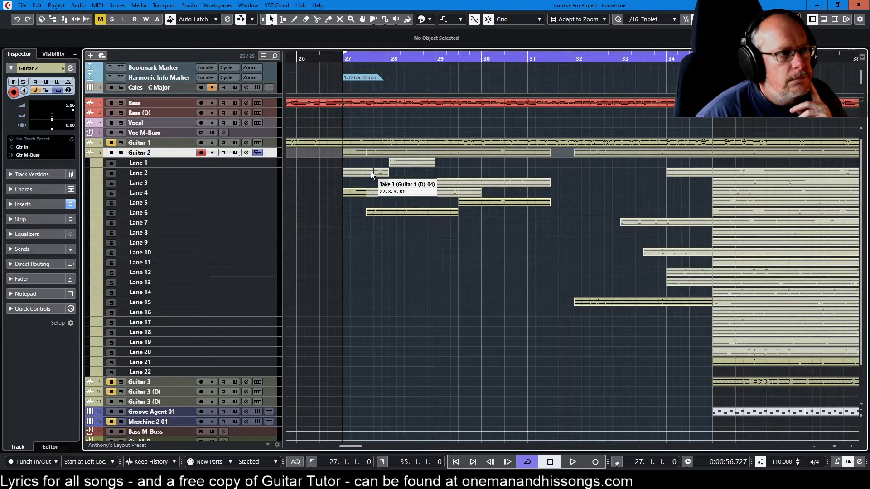
Gather the remaining pieces into Lanes 1 to 6, putting those starting at bar 27, bar 29 beat 3 and bar 32 on Lane 1
drag(370, 171, 372, 166)
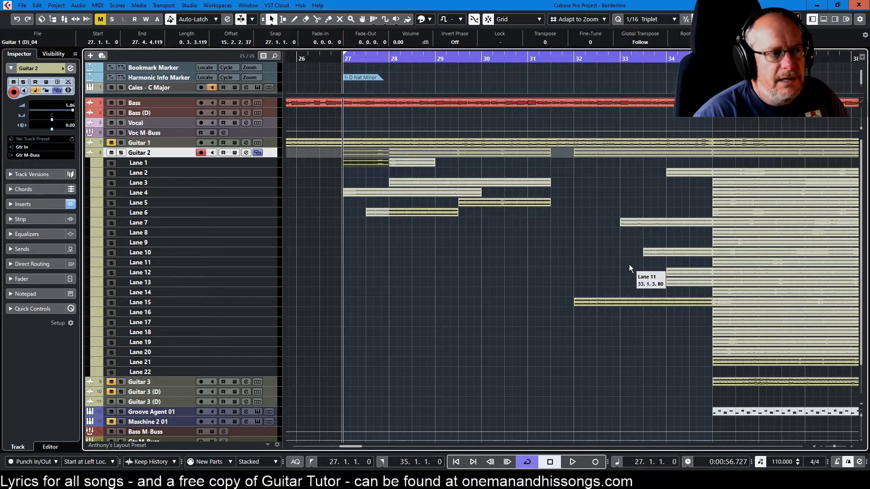
drag(624, 301, 627, 162)
drag(640, 224, 652, 190)
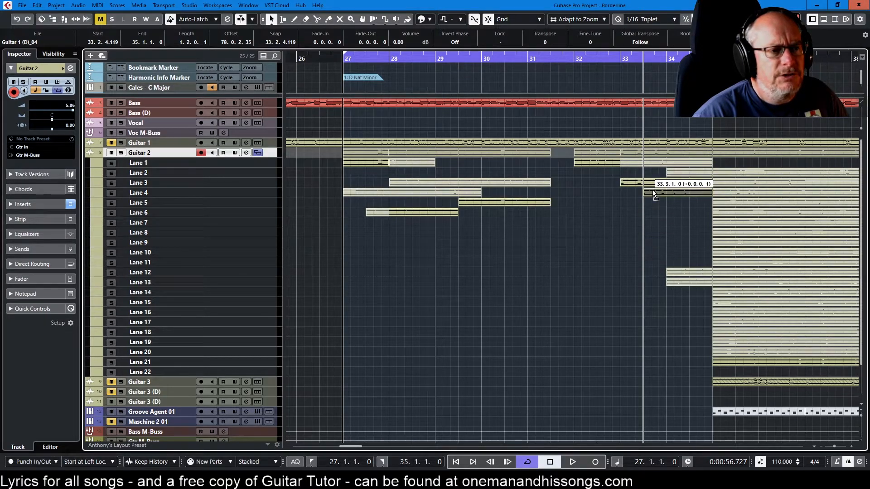
drag(682, 271, 682, 202)
drag(687, 282, 689, 212)
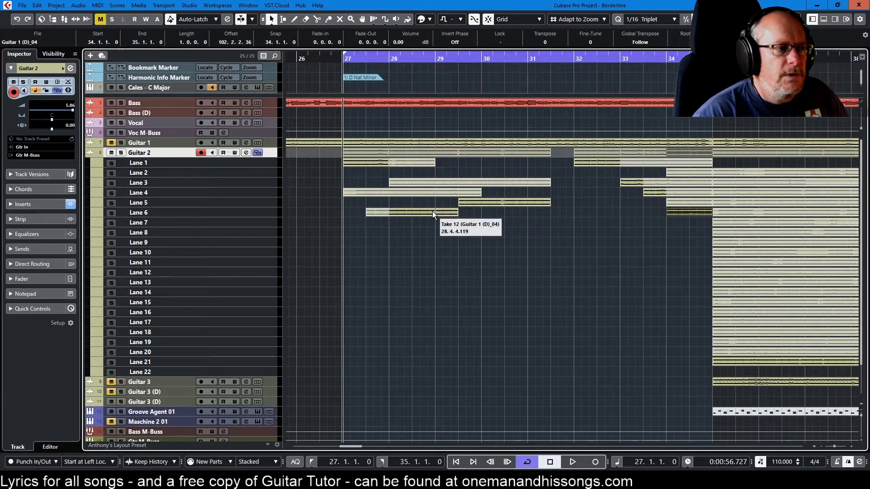
drag(432, 211, 433, 172)
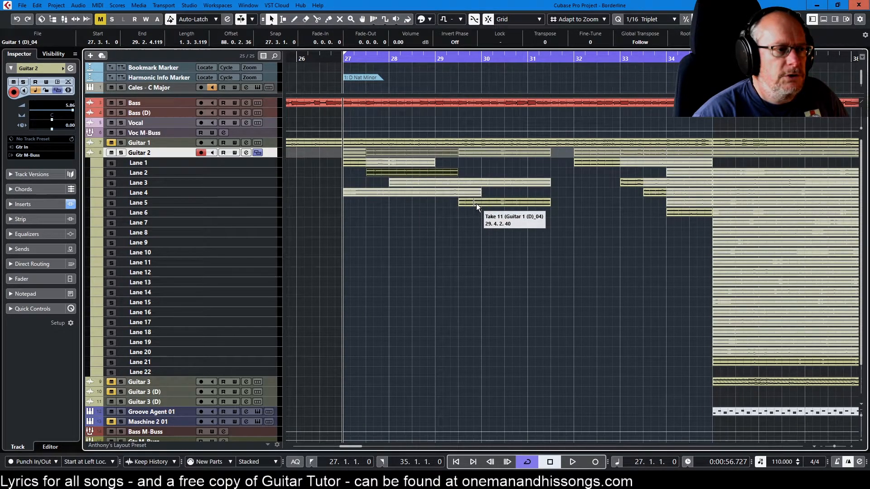
drag(476, 203, 478, 167)
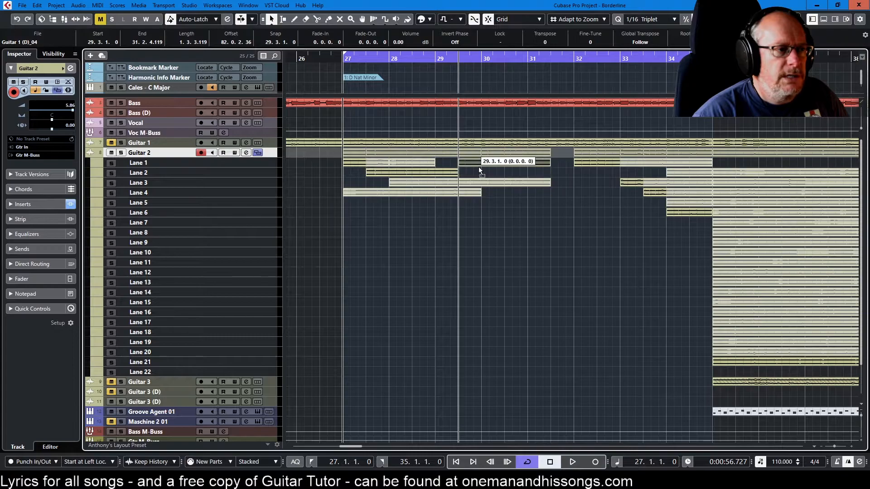
Move the Lane 6 piece at bar 34 to Lane 2 at bar 31 with the Object Selection tool to fill the gap before bar 32
right_click(470, 210)
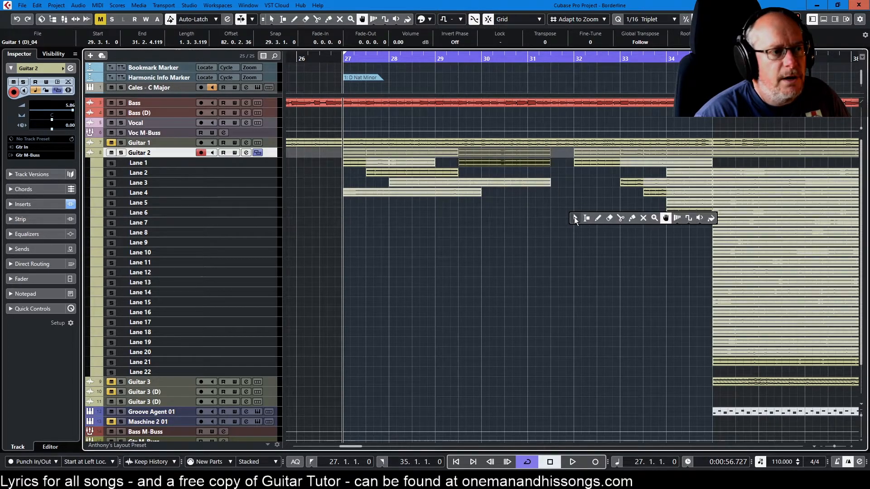
click(574, 217)
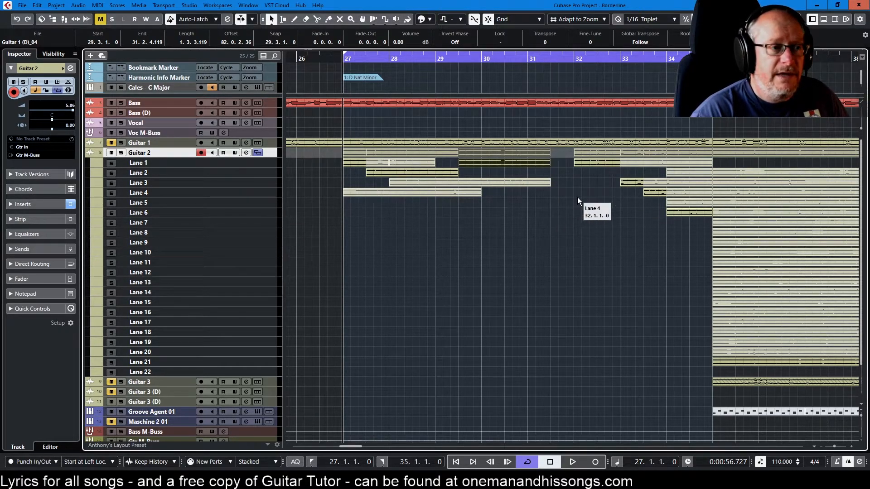
drag(691, 212, 551, 170)
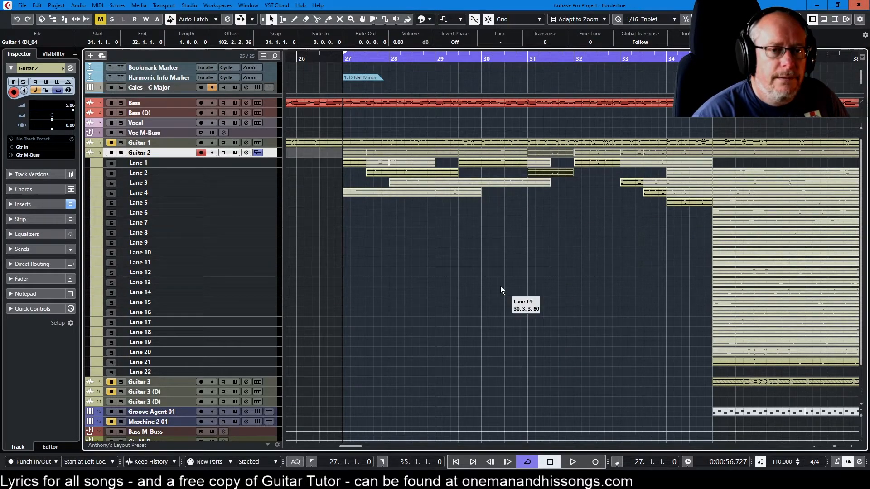
Audition the comp, activating the Lane 3 piece from bar 29 beat 3 and the Lane 2 piece before it with the Comp tool
right_click(513, 208)
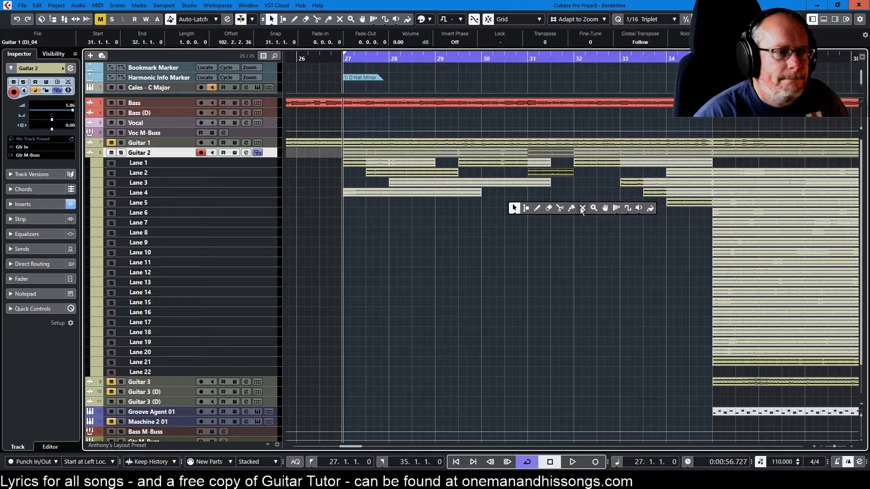
click(605, 208)
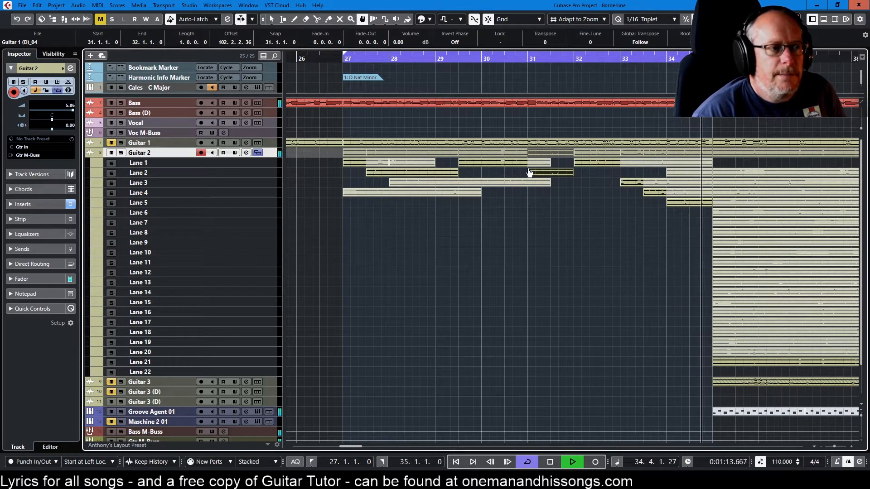
click(515, 183)
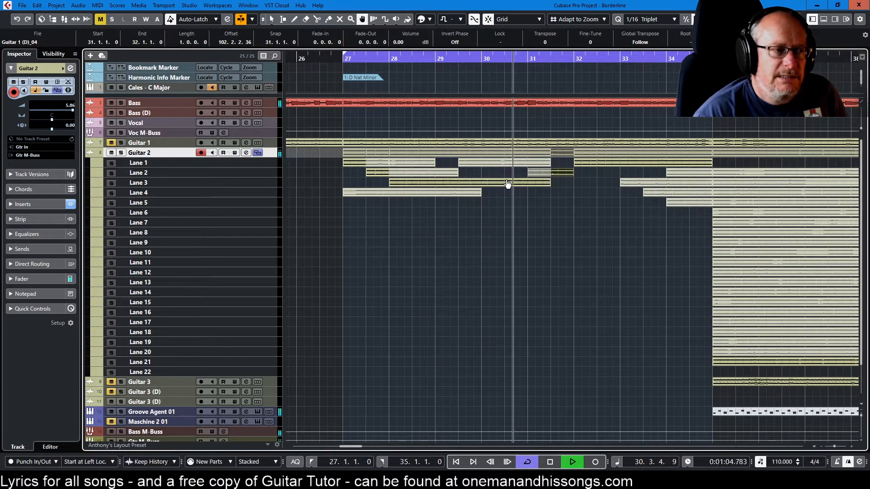
click(422, 174)
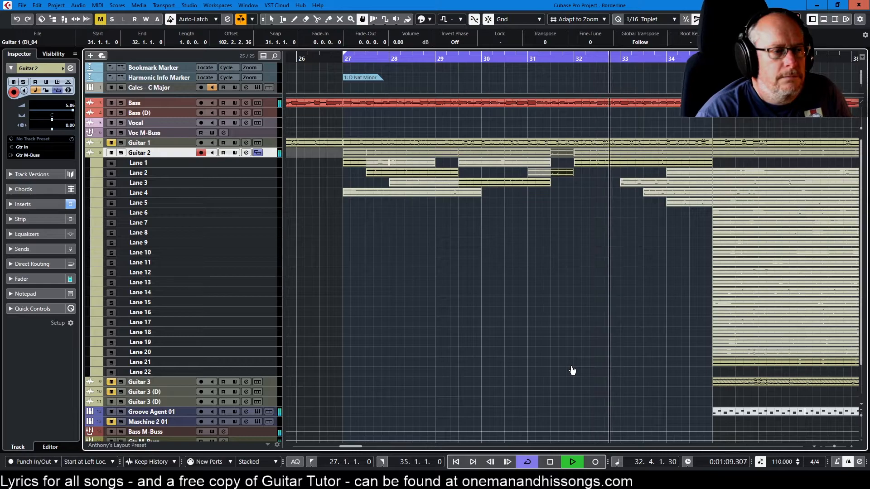
Move the one-bar Lane 2 gap piece half a bar later so it starts at bar 31 beat 3
right_click(633, 173)
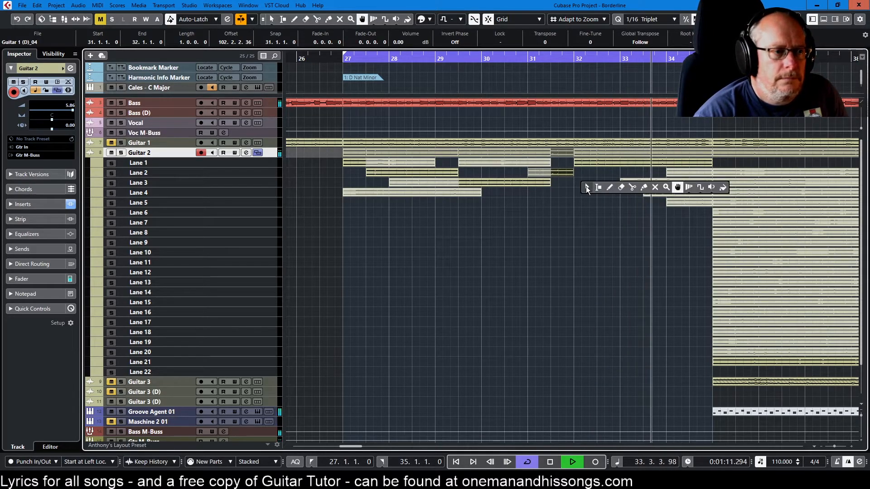
click(585, 186)
drag(565, 172, 591, 174)
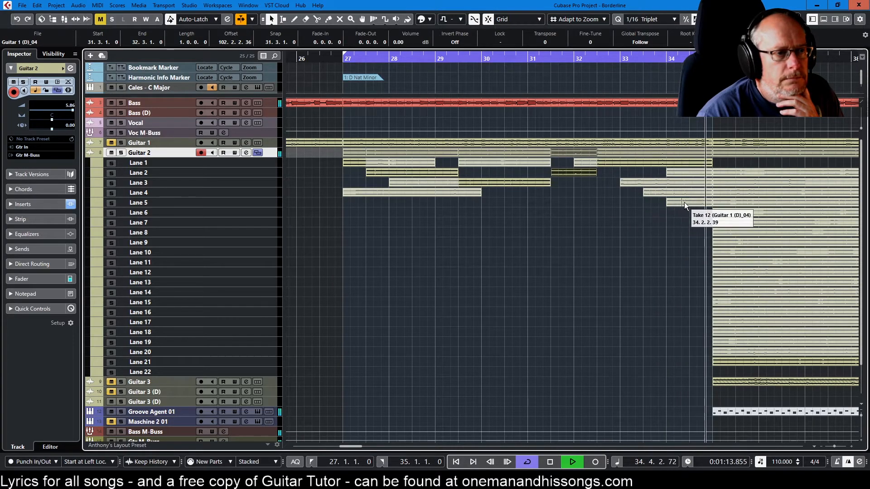
Move the Lane 5 piece at bar 34 to Lane 3 so it starts at bar 31 beat 3
drag(684, 202, 572, 180)
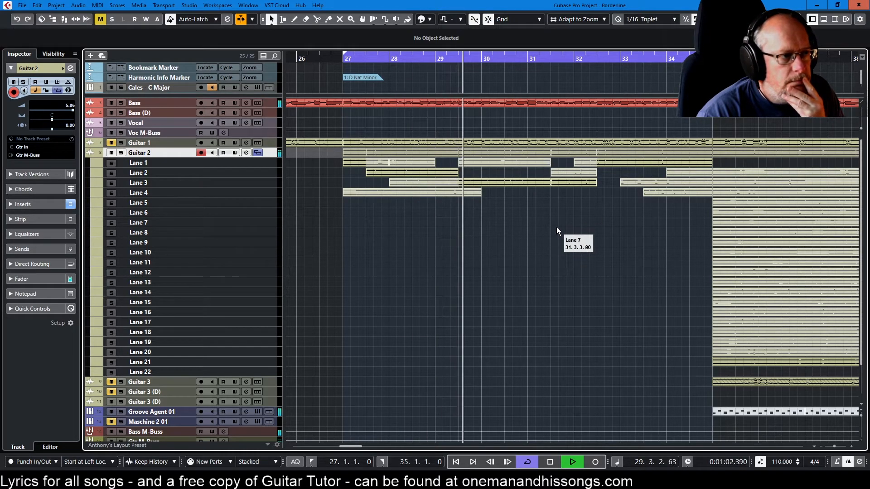
Split the Lane 3 piece from bar 33 at bar 34, and move its halves to Lane 4 at bar 32 beat 3 and bar 30 respectively
right_click(469, 207)
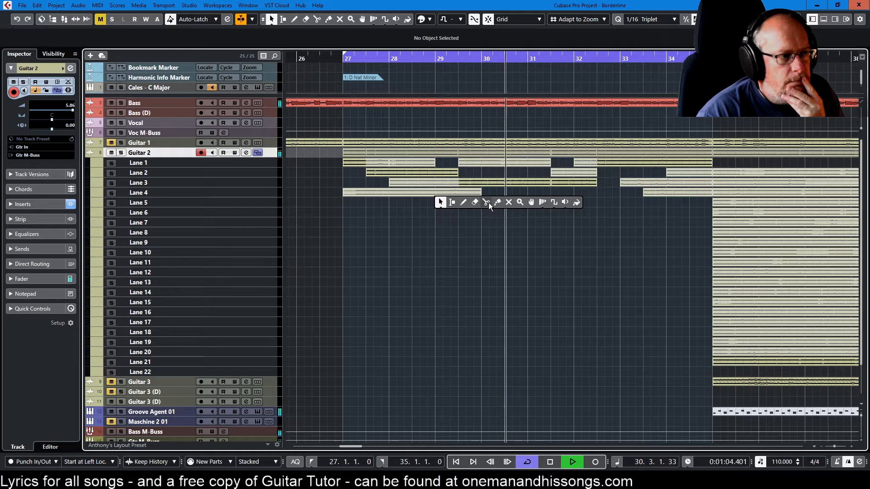
click(486, 203)
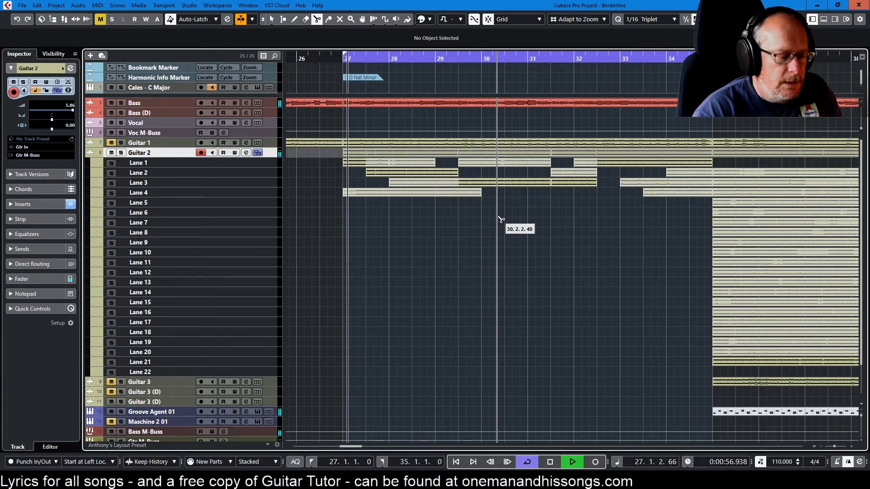
key(space)
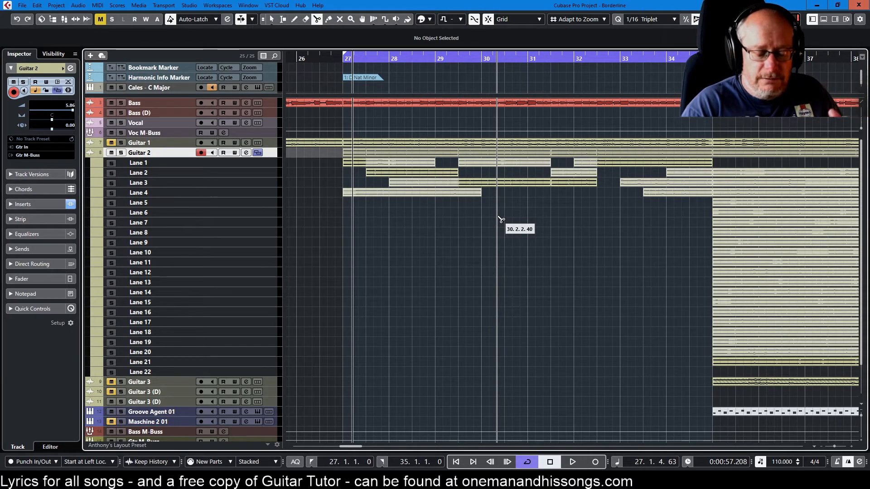
key(space)
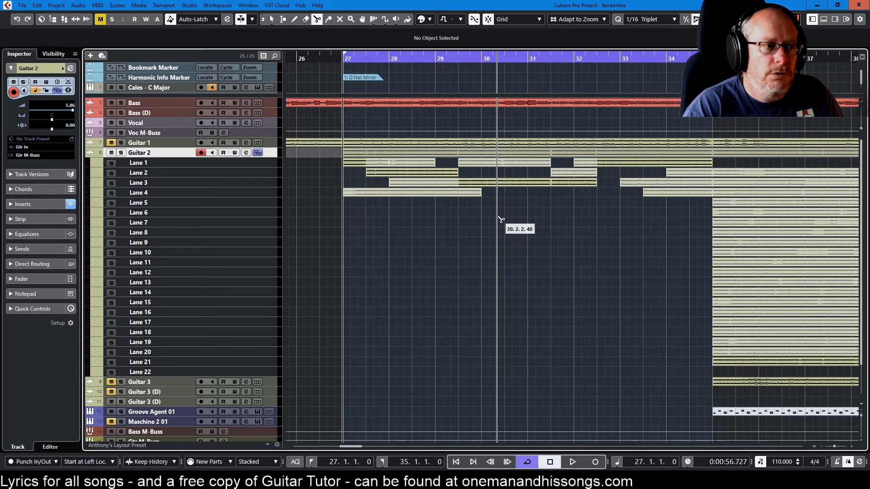
click(668, 184)
key(1)
drag(678, 181, 493, 193)
drag(643, 182, 618, 195)
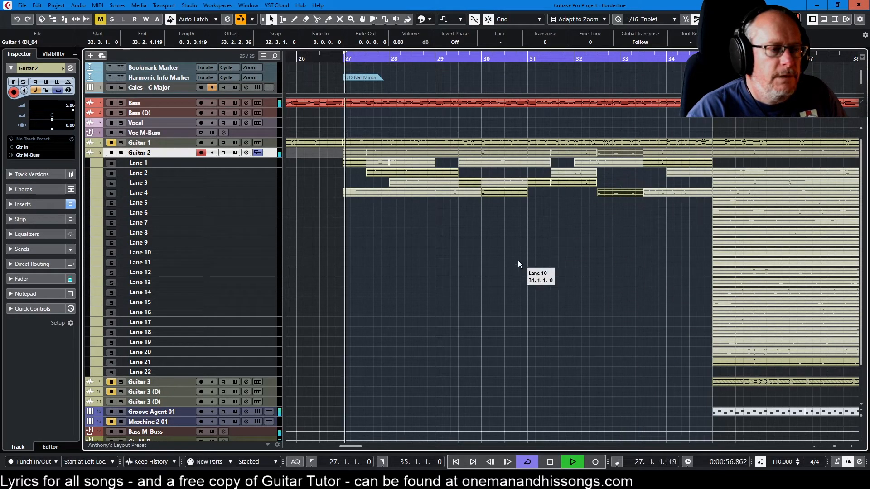
Split the Lane 4 piece from bar 27 at bars 28 and 29, and move the middle section to Lane 5 at bar 27
right_click(387, 195)
click(432, 199)
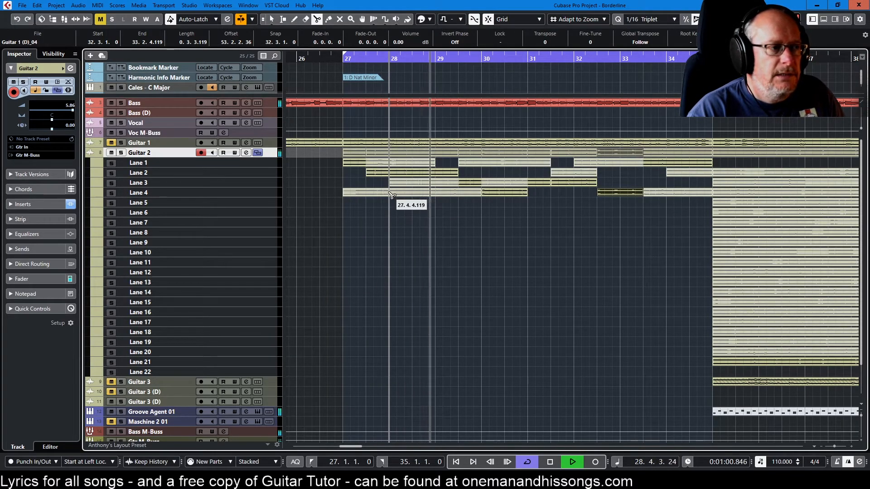
key(1)
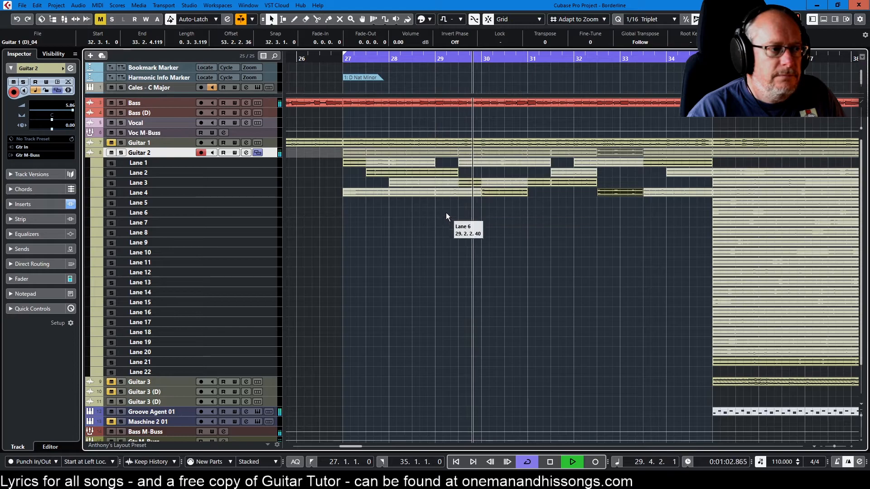
drag(417, 191, 374, 202)
Audition the comp from bar 27, stop playback and return the cursor to the left locator
key(KP_1)
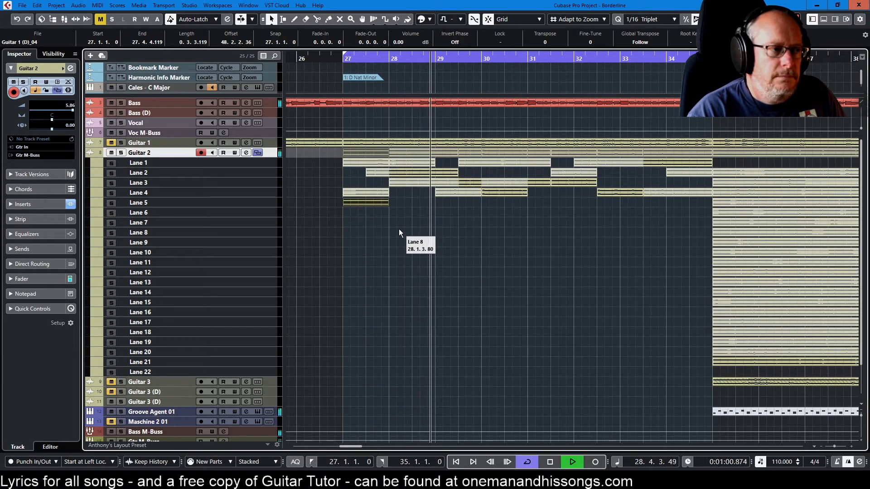
key(space)
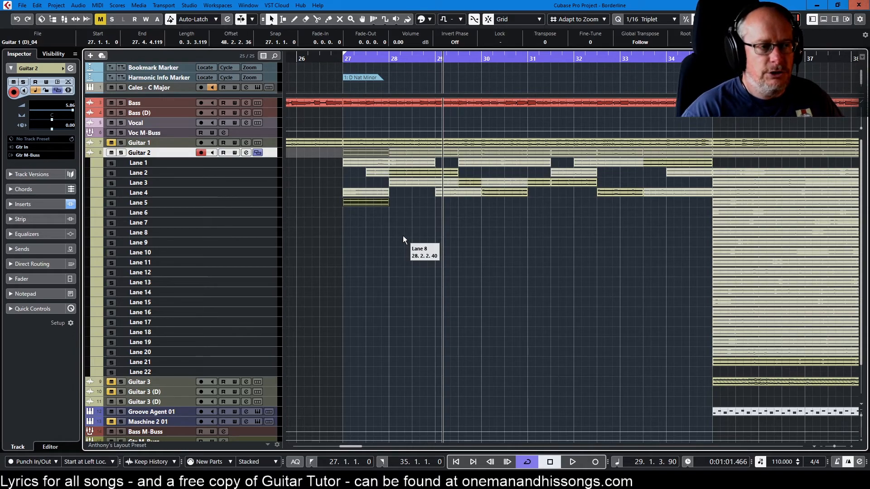
key(KP_1)
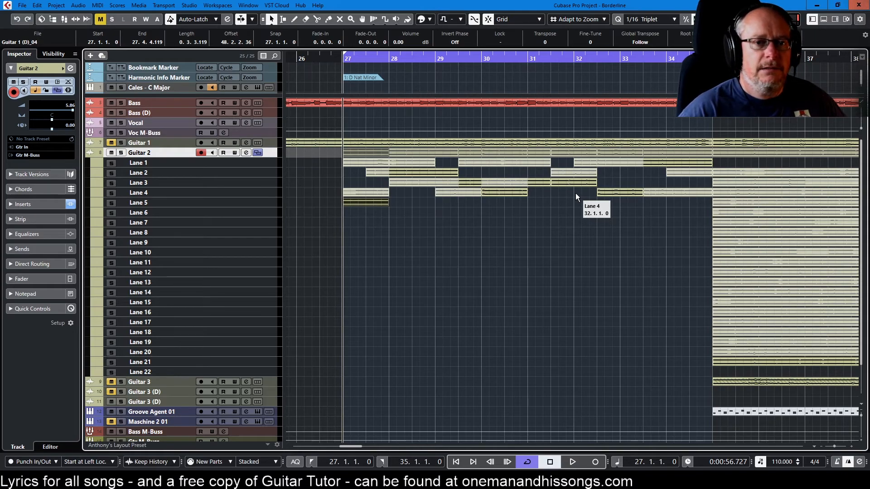